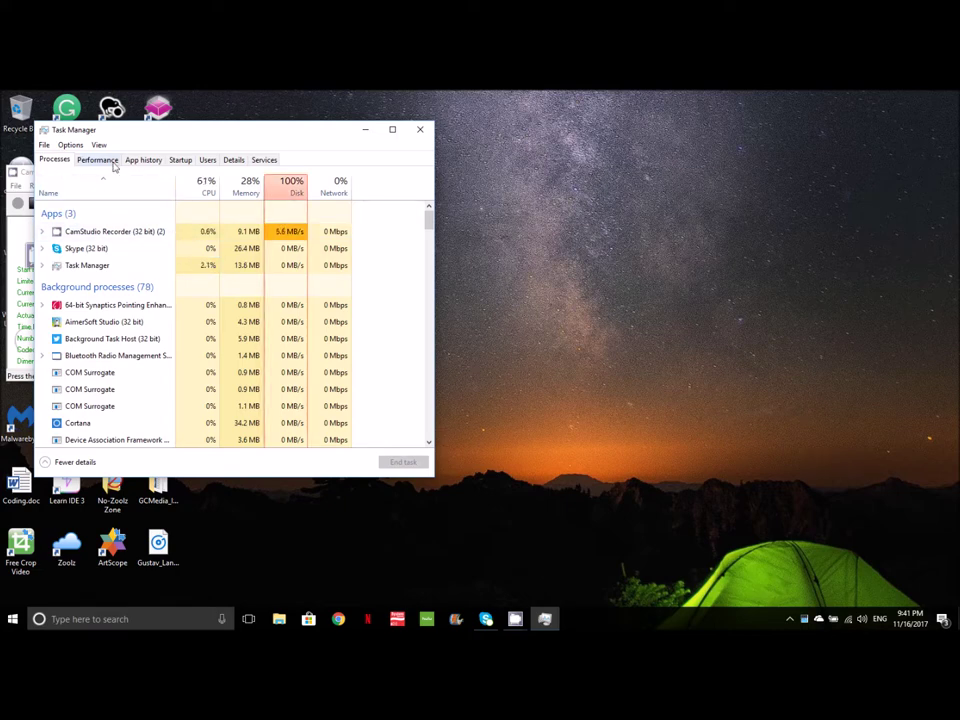
Show the Startup tab listing the programs that launch with Windows.
{"action": "left_click", "coordinate": [177, 161]}
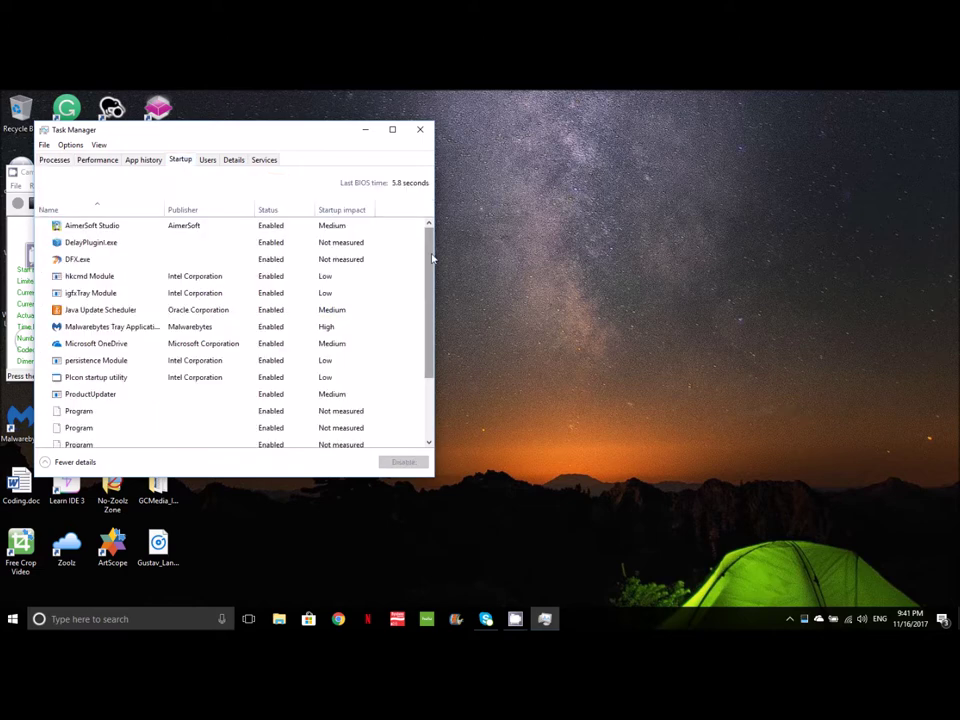
{"action": "left_click_drag", "start_coordinate": [430, 259], "coordinate": [430, 303]}
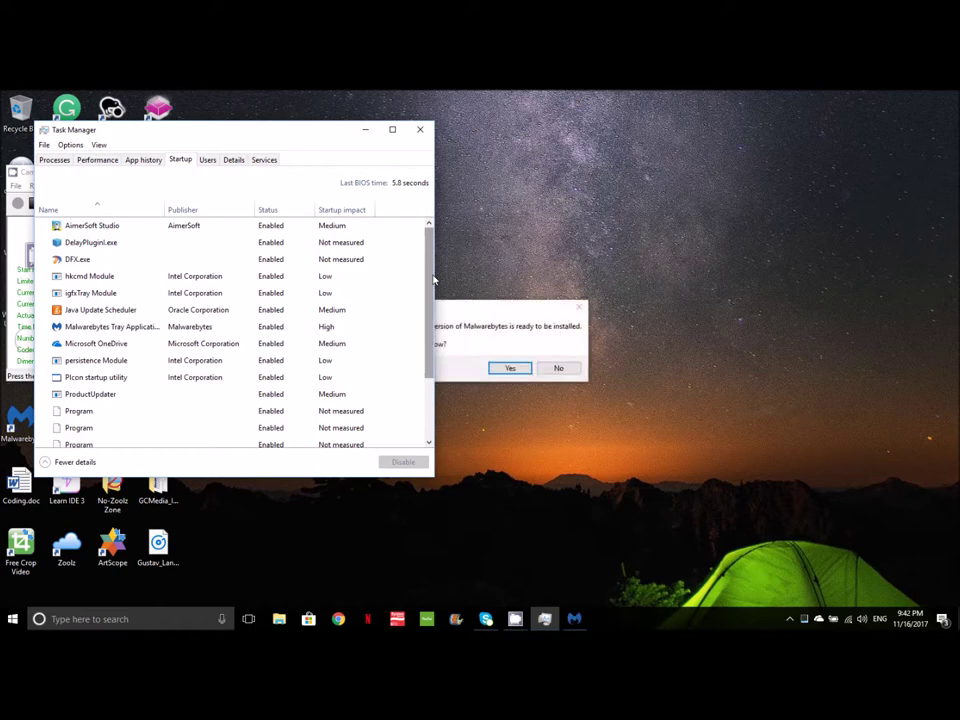
{"action": "left_click", "coordinate": [560, 369]}
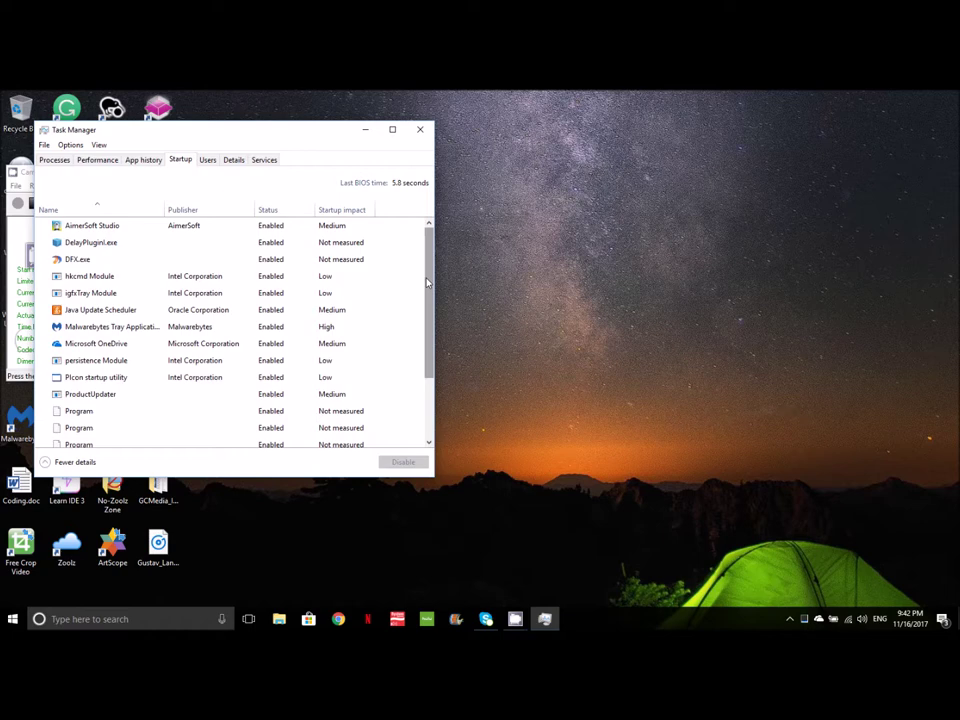
Disable AimerSoft Studio, DelayPluginl.exe and DFX.exe at startup, then select Java Update Scheduler.
{"action": "left_click", "coordinate": [270, 228]}
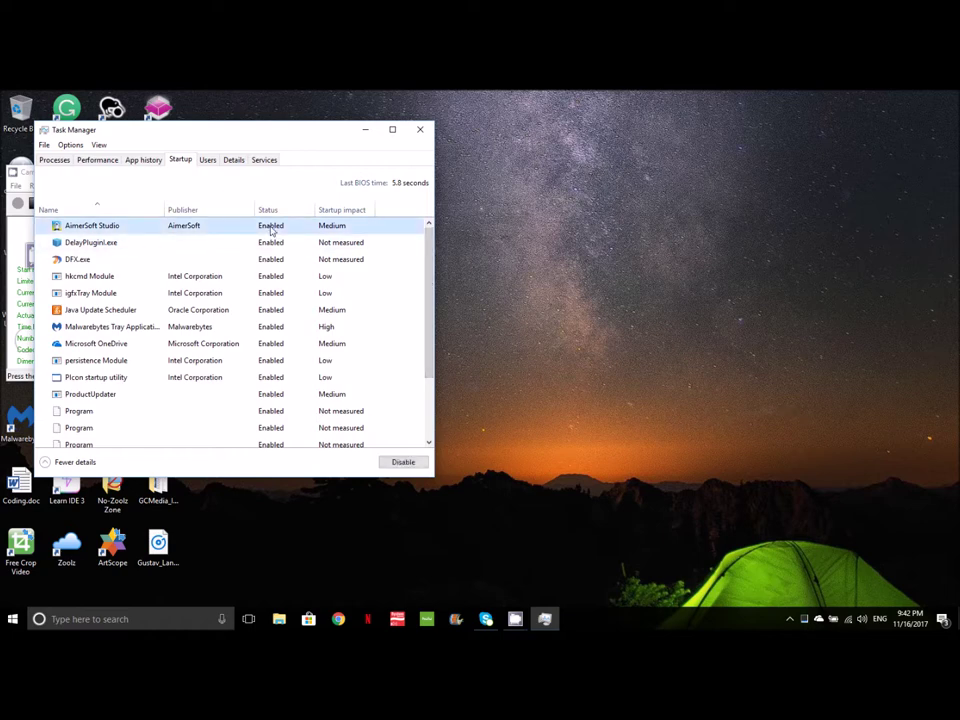
{"action": "key", "text": "Tab"}
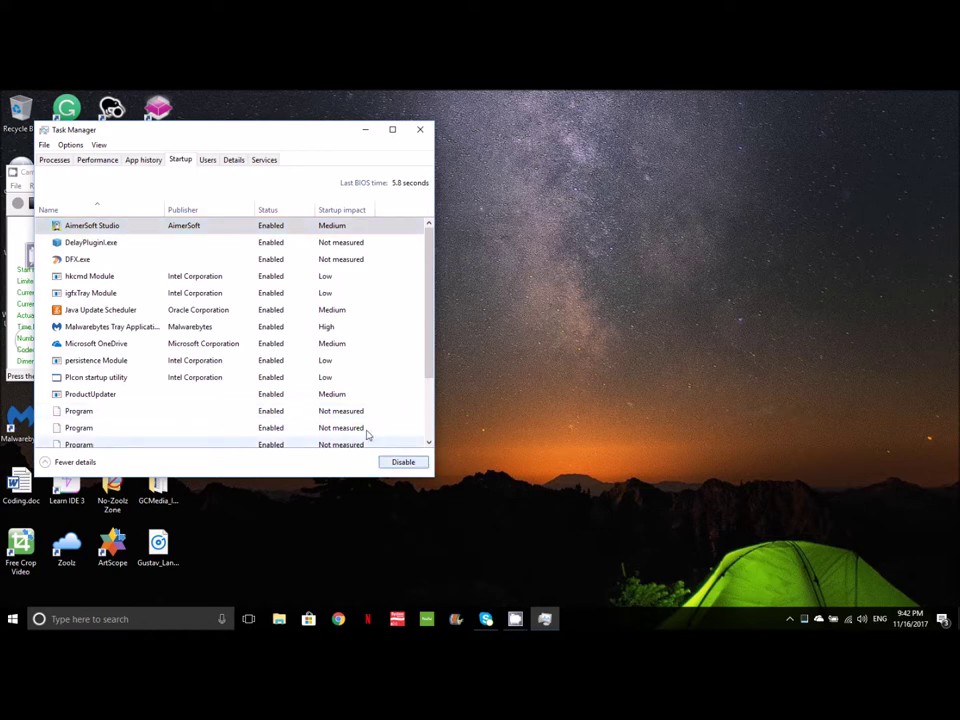
{"action": "key", "text": "Return"}
{"action": "left_click", "coordinate": [283, 244]}
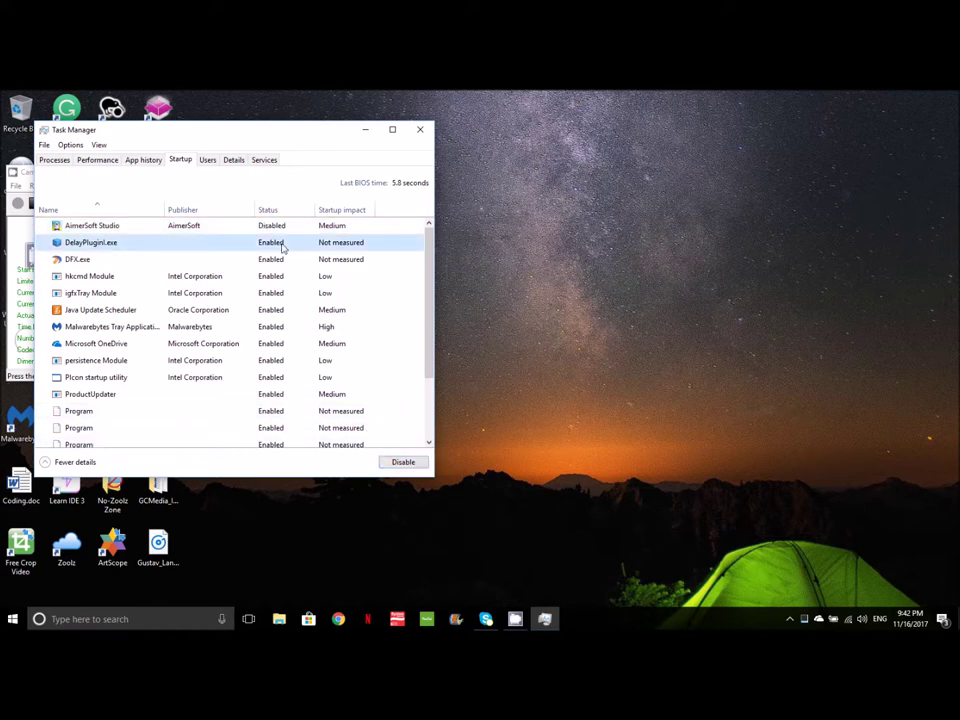
{"action": "left_click", "coordinate": [400, 464]}
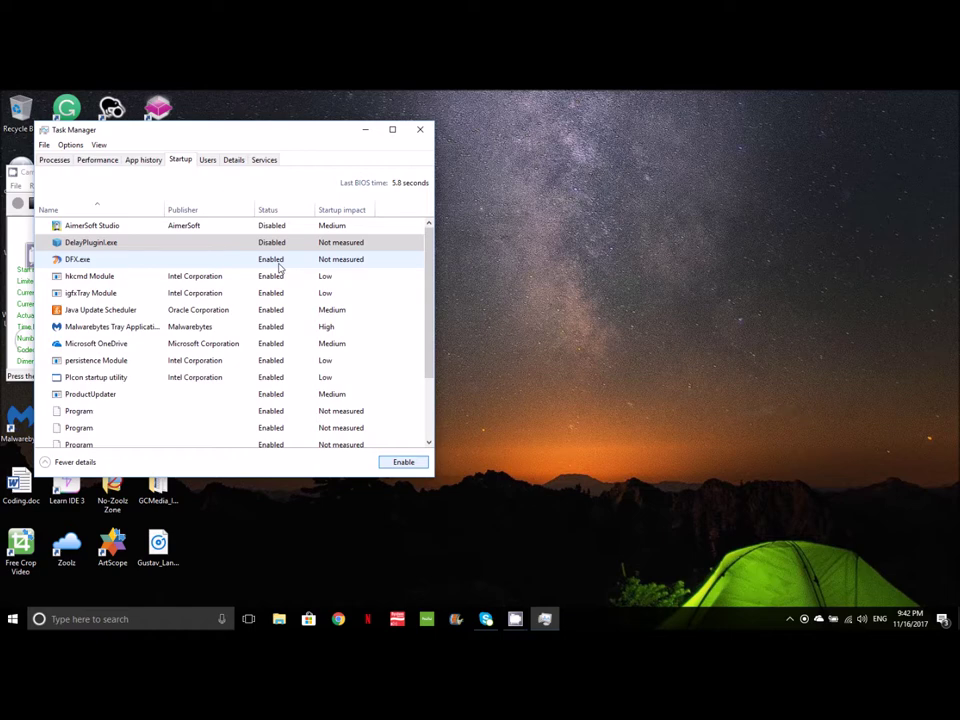
{"action": "left_click", "coordinate": [280, 262]}
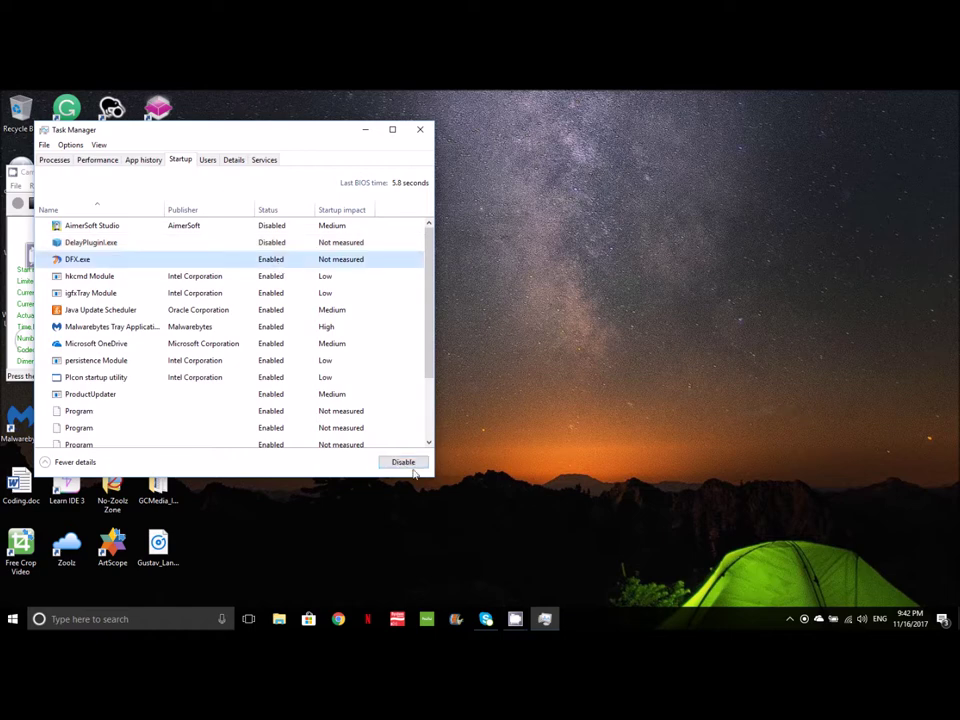
{"action": "left_click", "coordinate": [405, 463]}
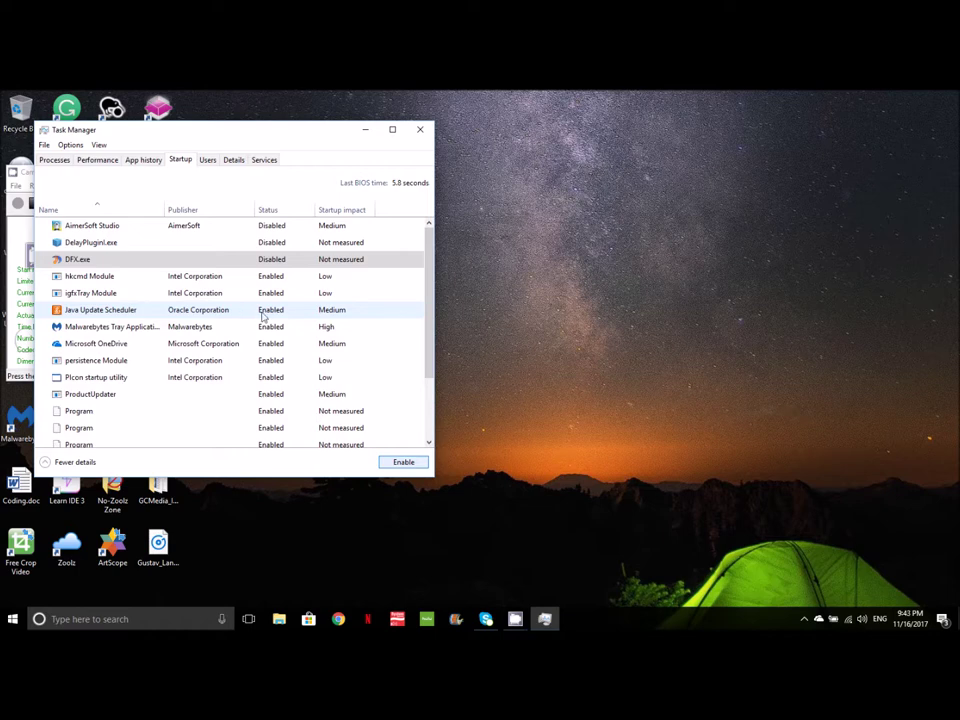
{"action": "left_click", "coordinate": [264, 312]}
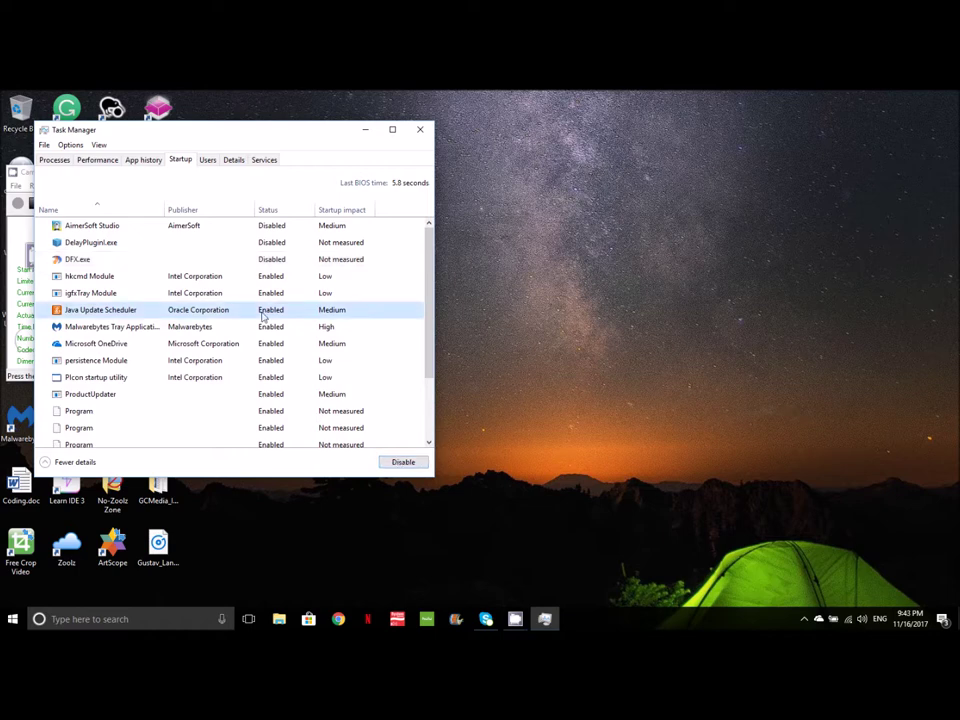
Disable Java Update Scheduler, the Malwarebytes tray app and Microsoft OneDrive at startup.
{"action": "left_click", "coordinate": [400, 462]}
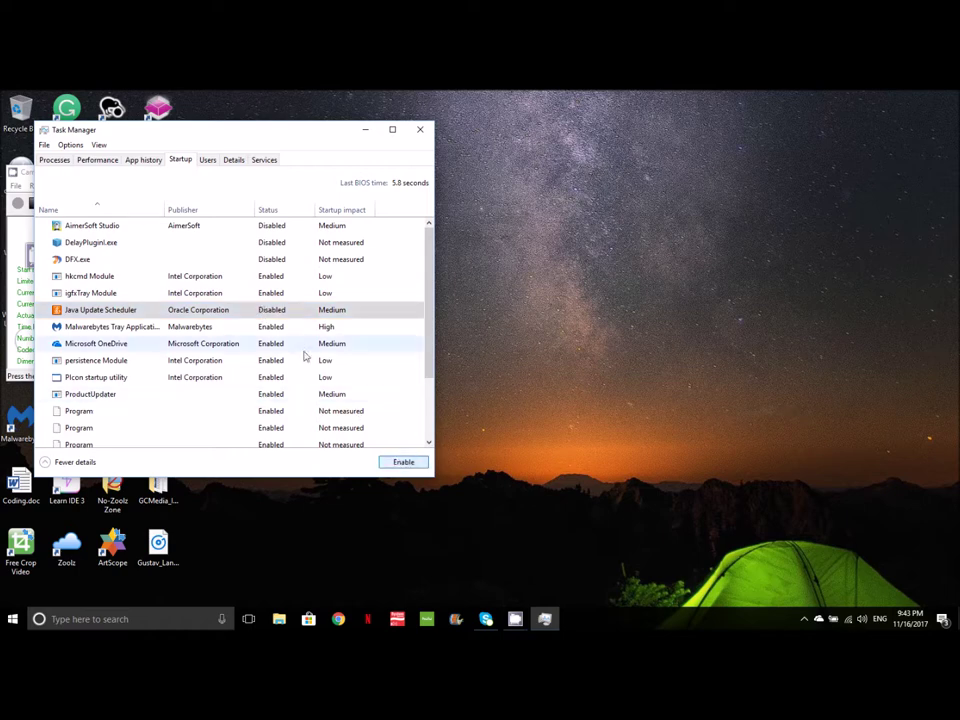
{"action": "left_click", "coordinate": [286, 328]}
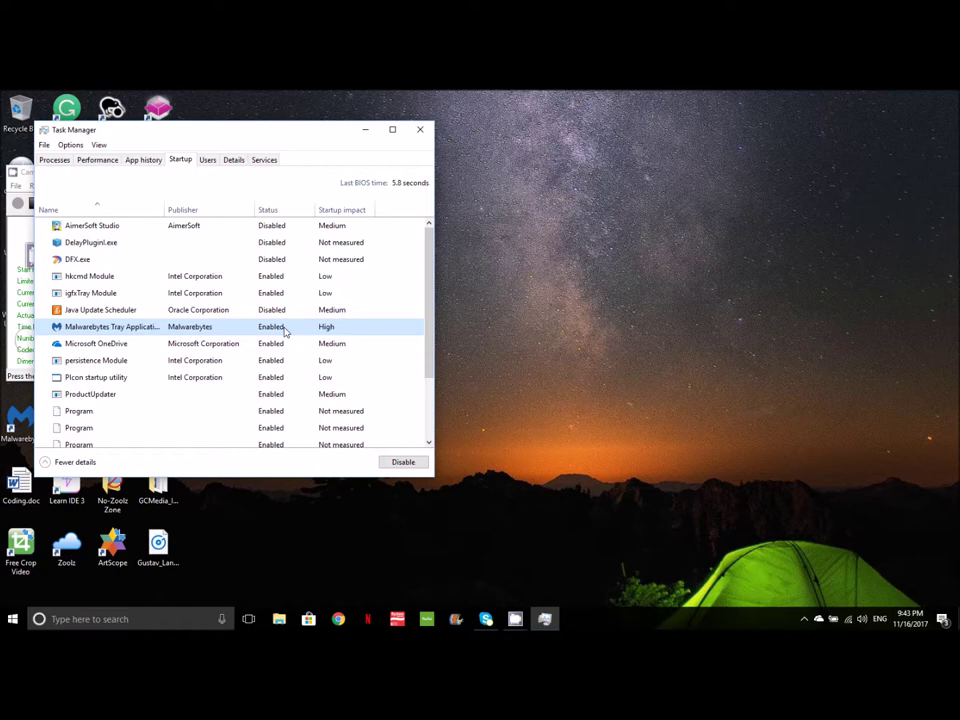
{"action": "left_click", "coordinate": [406, 465]}
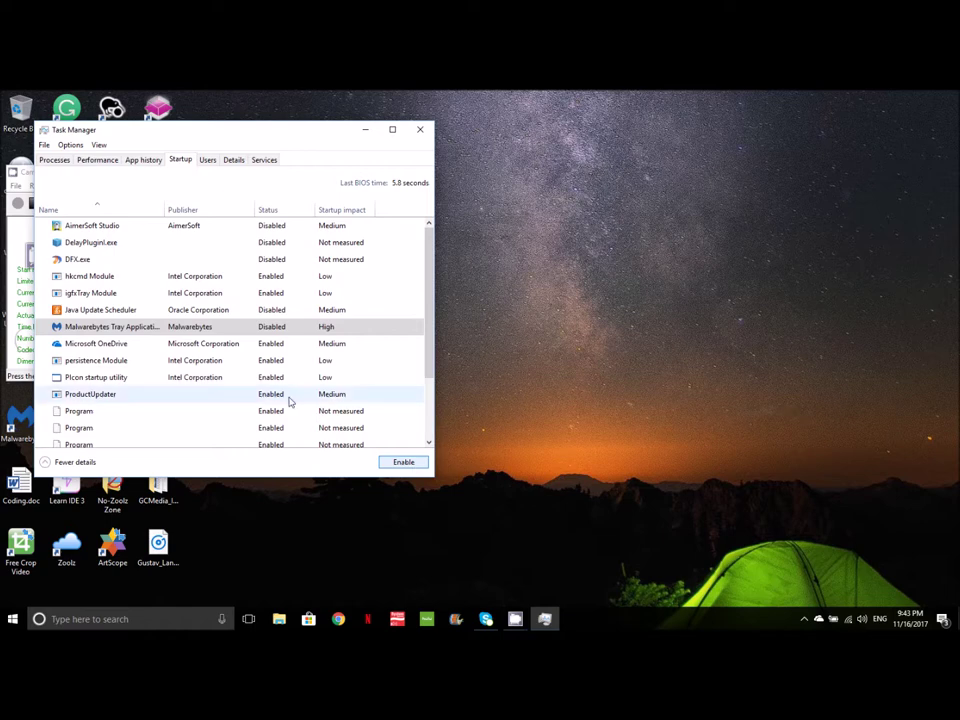
{"action": "left_click", "coordinate": [278, 346]}
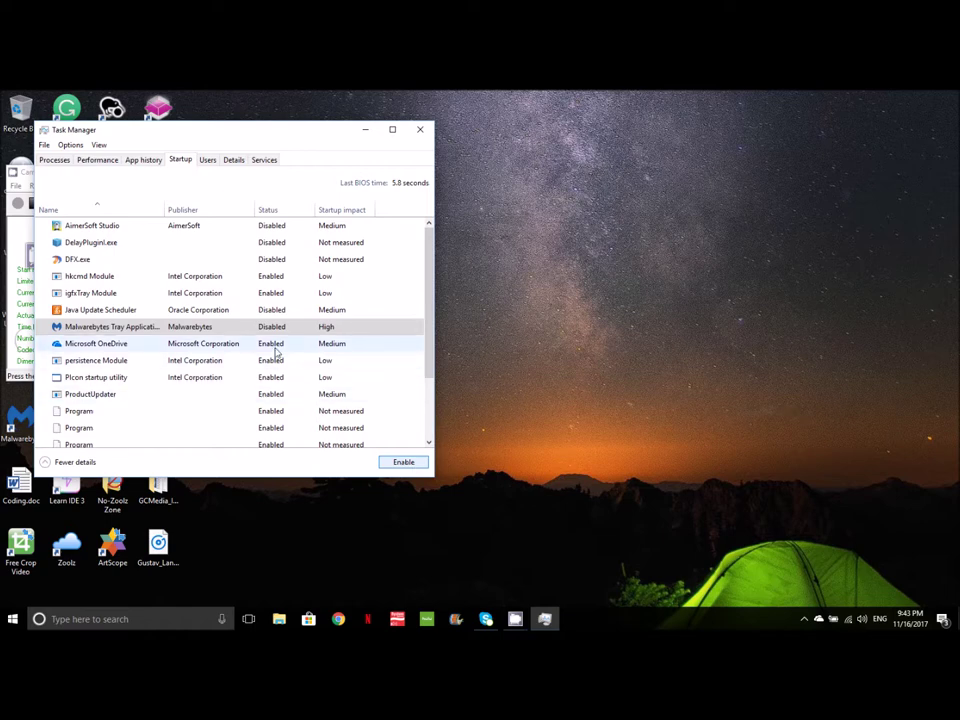
{"action": "left_click", "coordinate": [403, 462]}
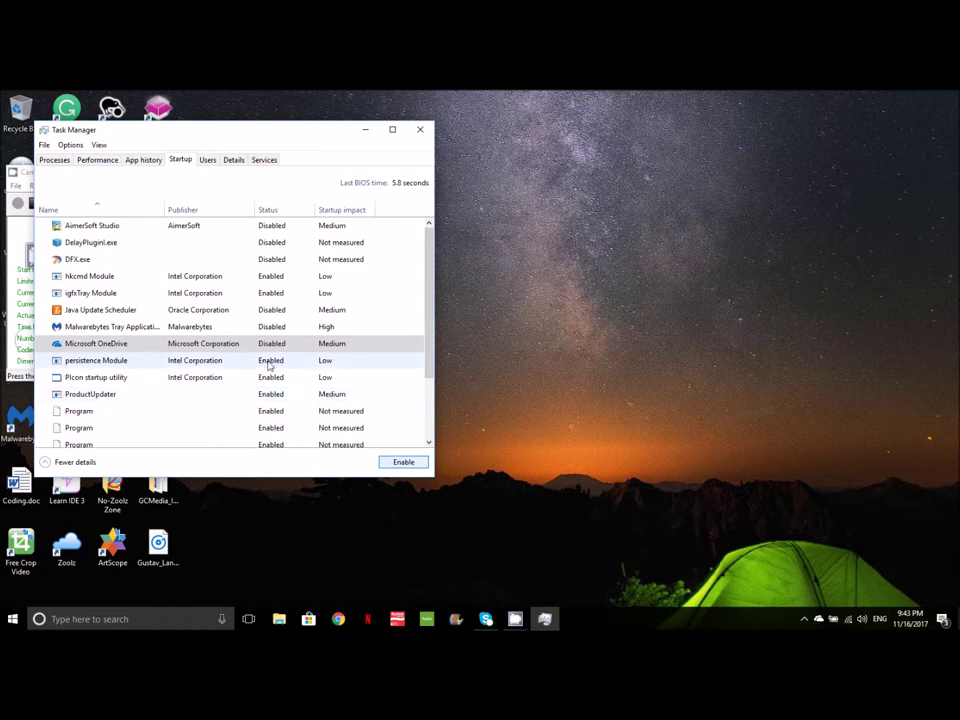
{"action": "left_click_drag", "start_coordinate": [429, 367], "coordinate": [431, 418]}
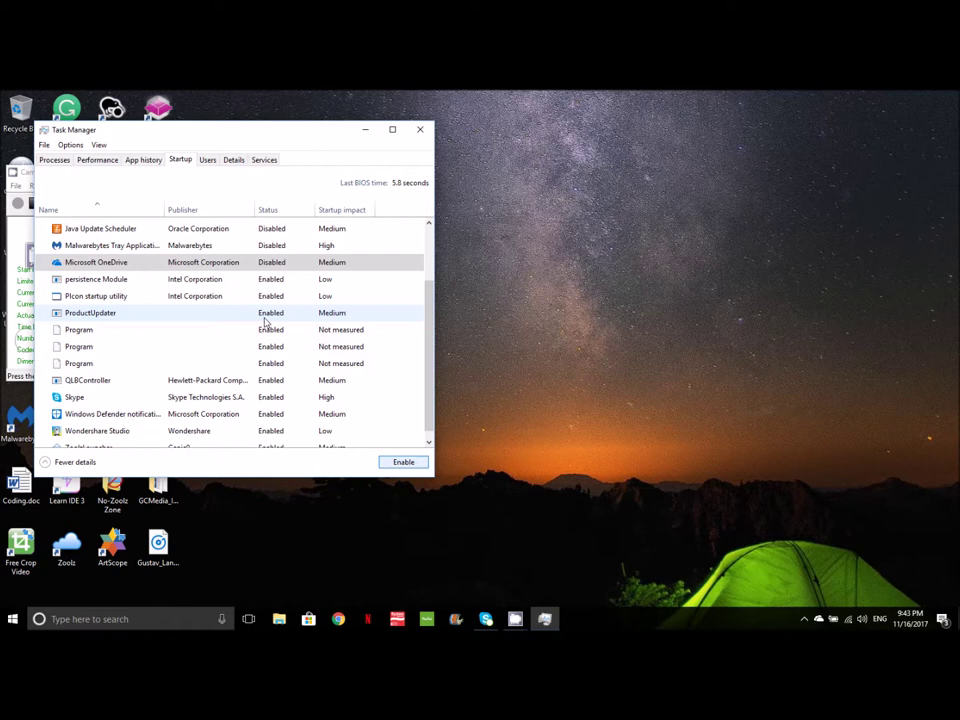
Disable ProductUpdater and the three 'Program' entries in the startup list.
{"action": "left_click", "coordinate": [266, 318]}
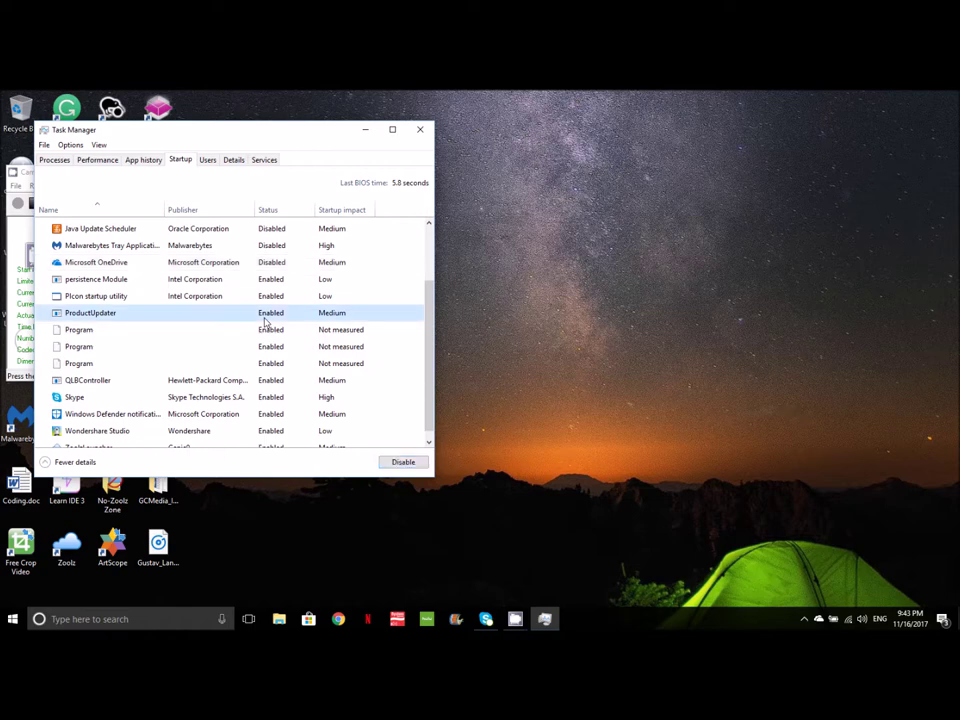
{"action": "left_click", "coordinate": [401, 462]}
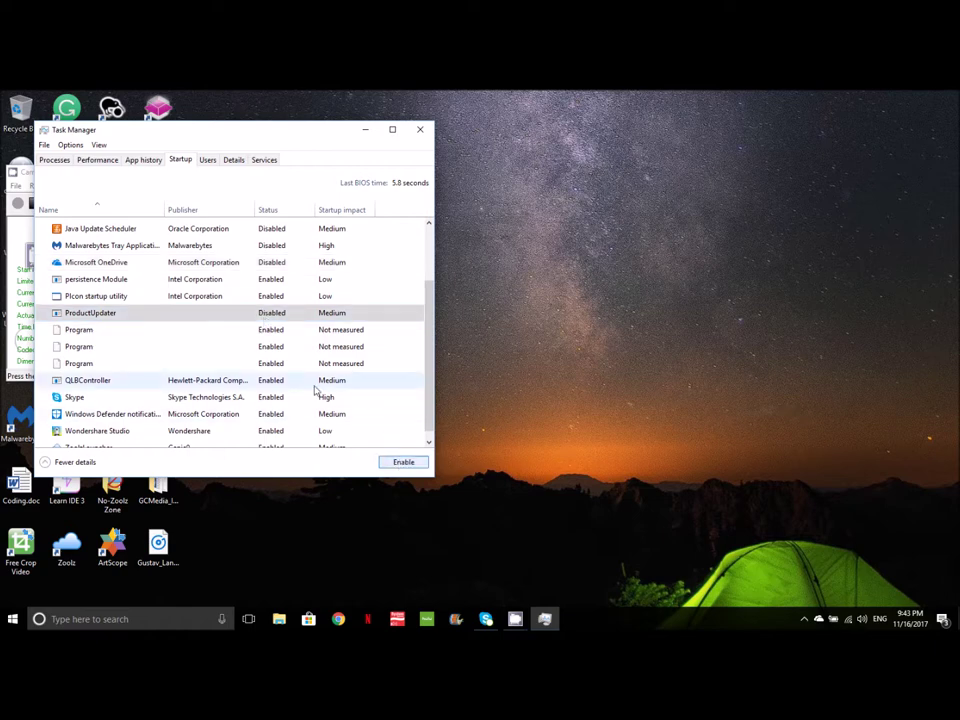
{"action": "left_click", "coordinate": [273, 331]}
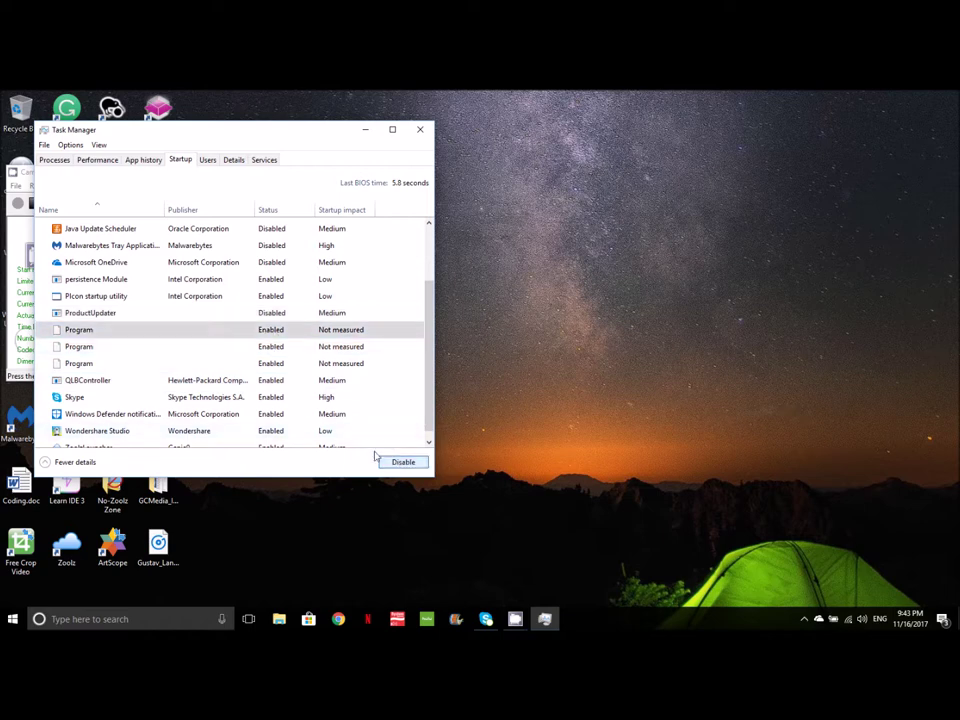
{"action": "left_click", "coordinate": [404, 462]}
{"action": "left_click", "coordinate": [269, 347]}
{"action": "left_click", "coordinate": [401, 462]}
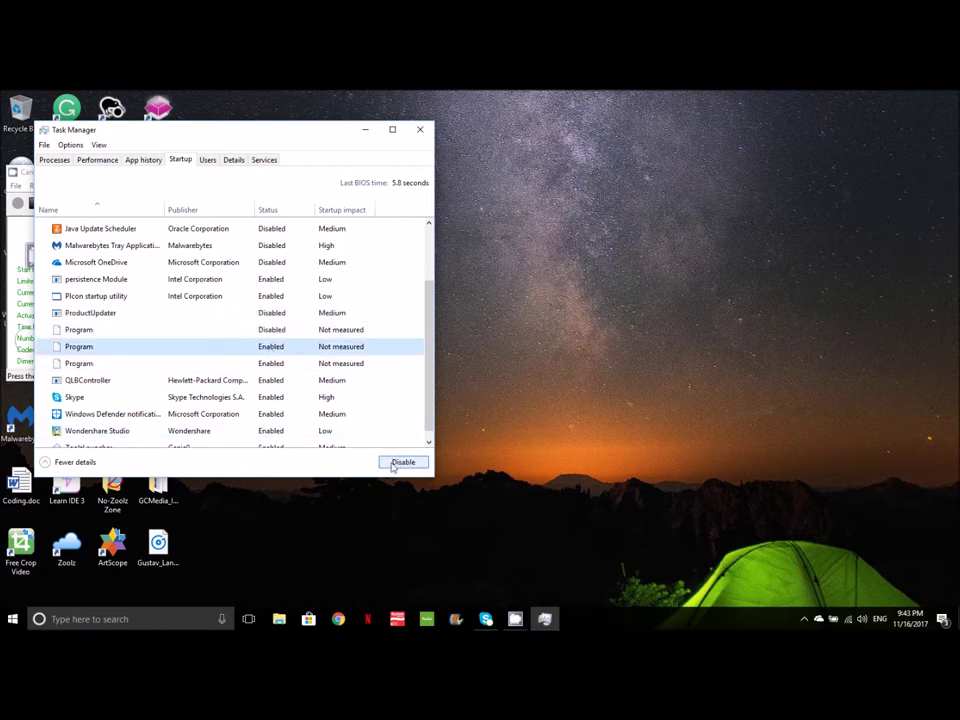
{"action": "left_click", "coordinate": [257, 364]}
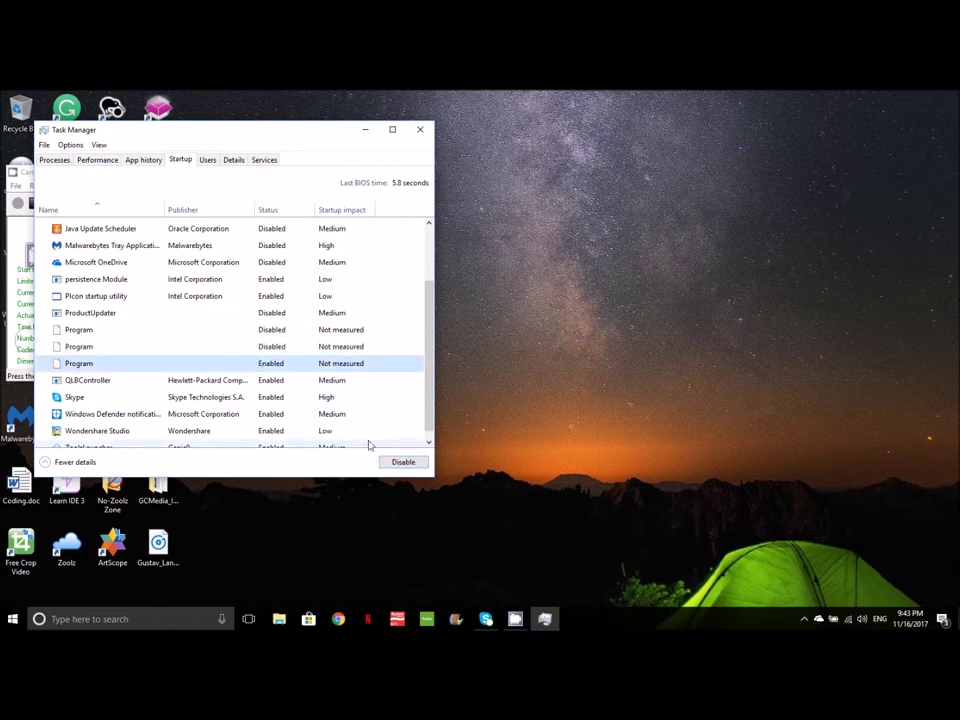
{"action": "left_click", "coordinate": [400, 462]}
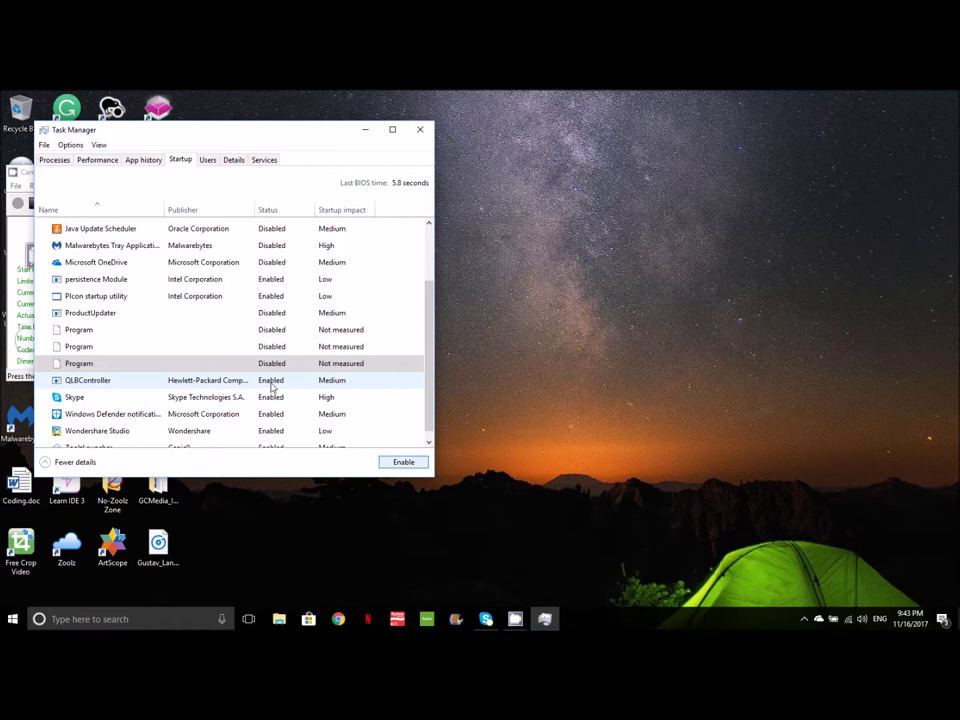
Disable QLBController and Skype at startup, then select the Windows Defender notification entry.
{"action": "left_click", "coordinate": [270, 385]}
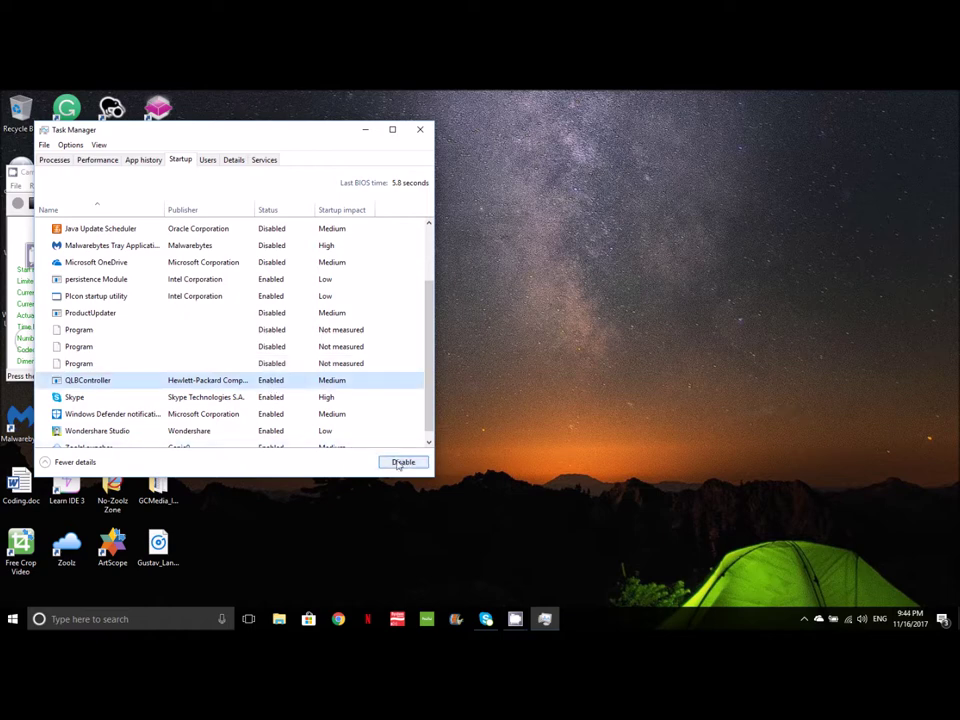
{"action": "left_click", "coordinate": [400, 462]}
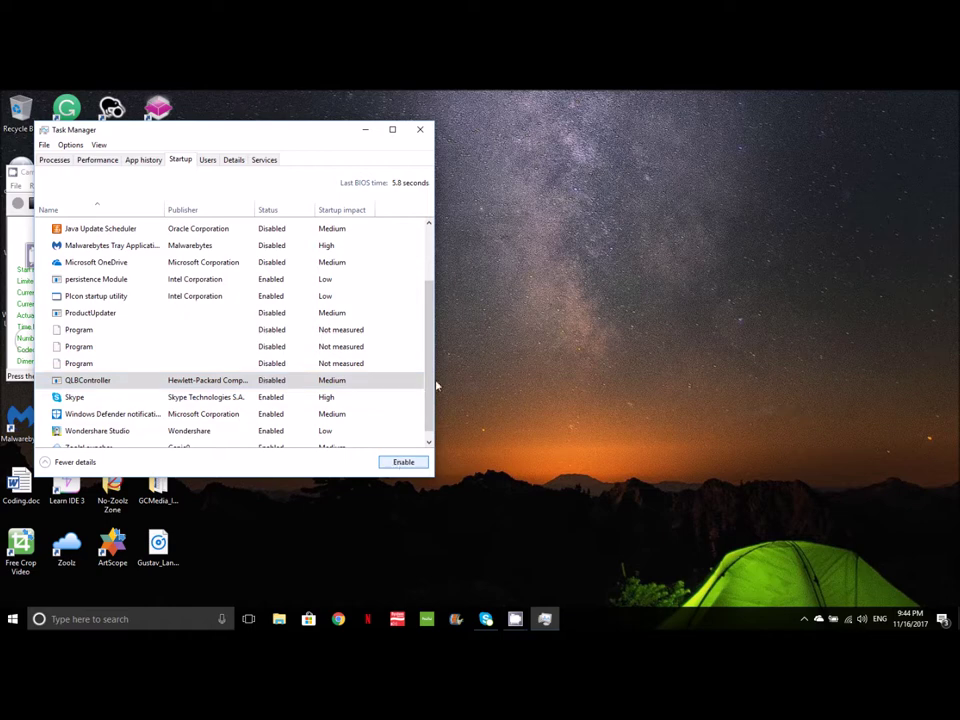
{"action": "left_click", "coordinate": [341, 382]}
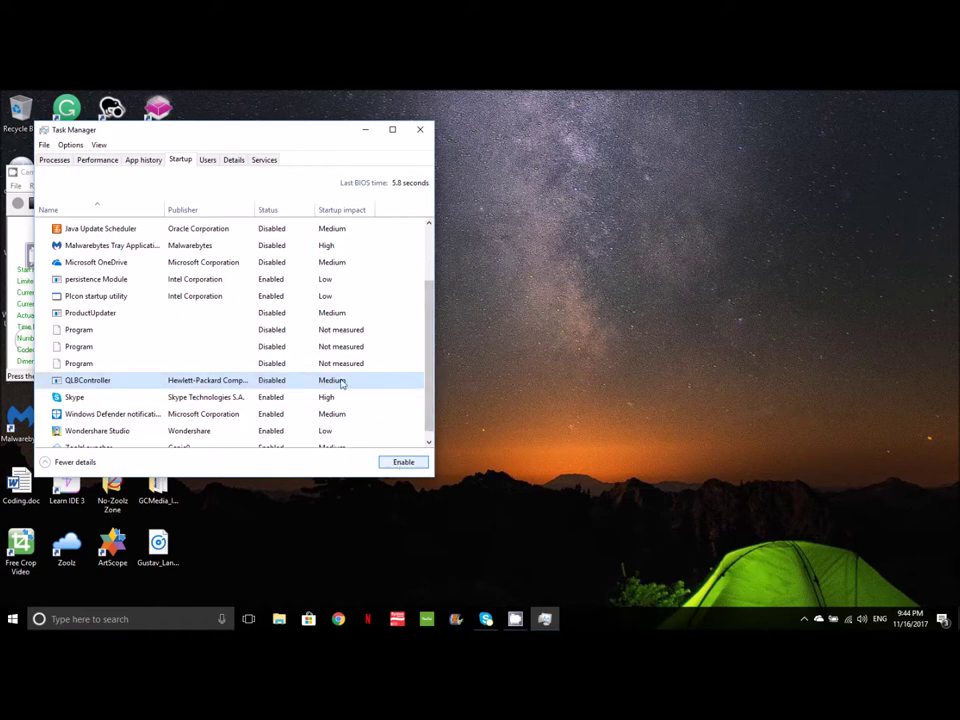
{"action": "left_click", "coordinate": [287, 398]}
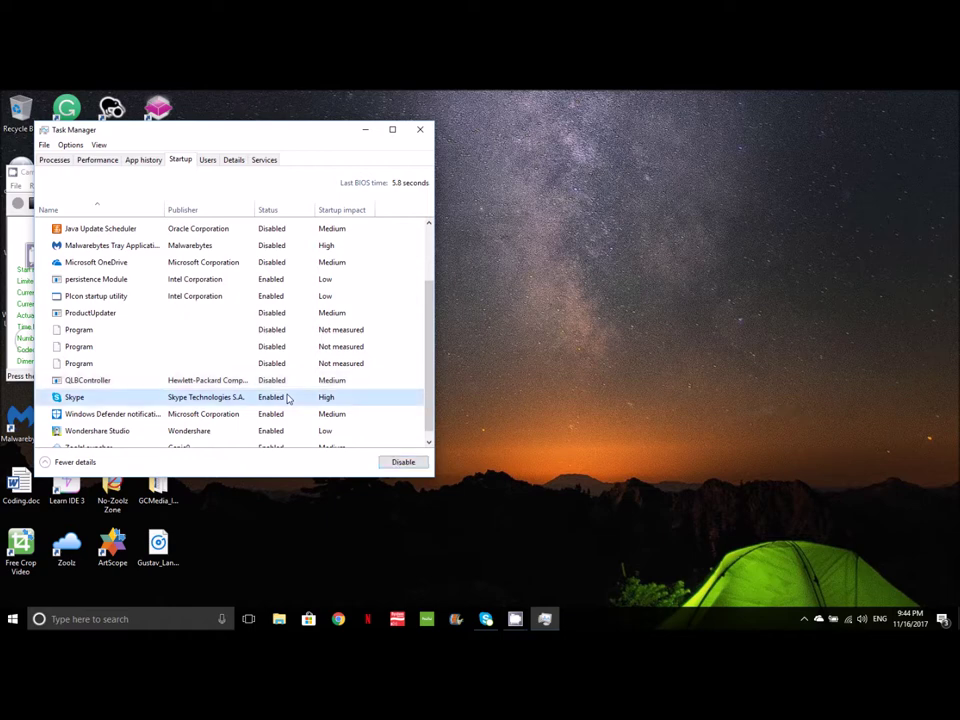
{"action": "left_click", "coordinate": [400, 463]}
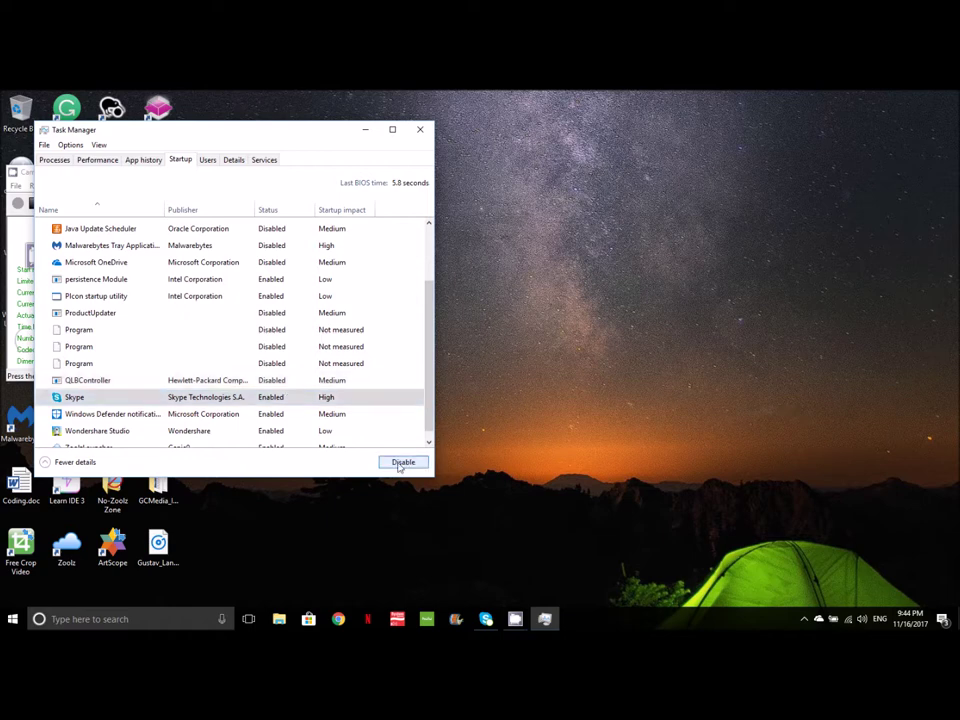
{"action": "left_click", "coordinate": [284, 416]}
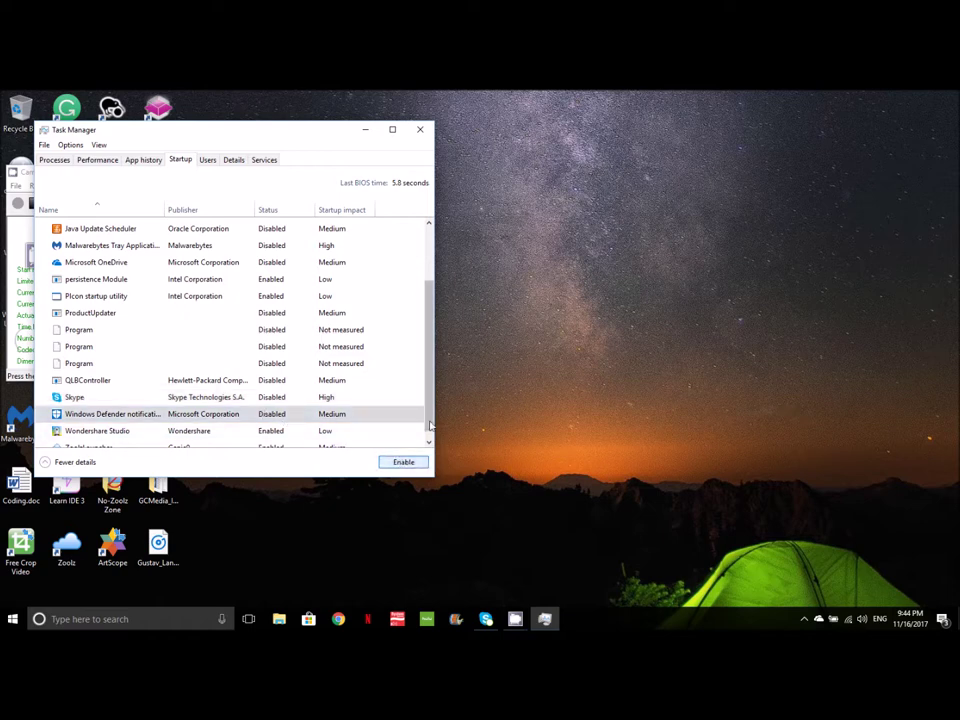
{"action": "scroll", "coordinate": [430, 425], "scroll_direction": "down", "scroll_amount": 1}
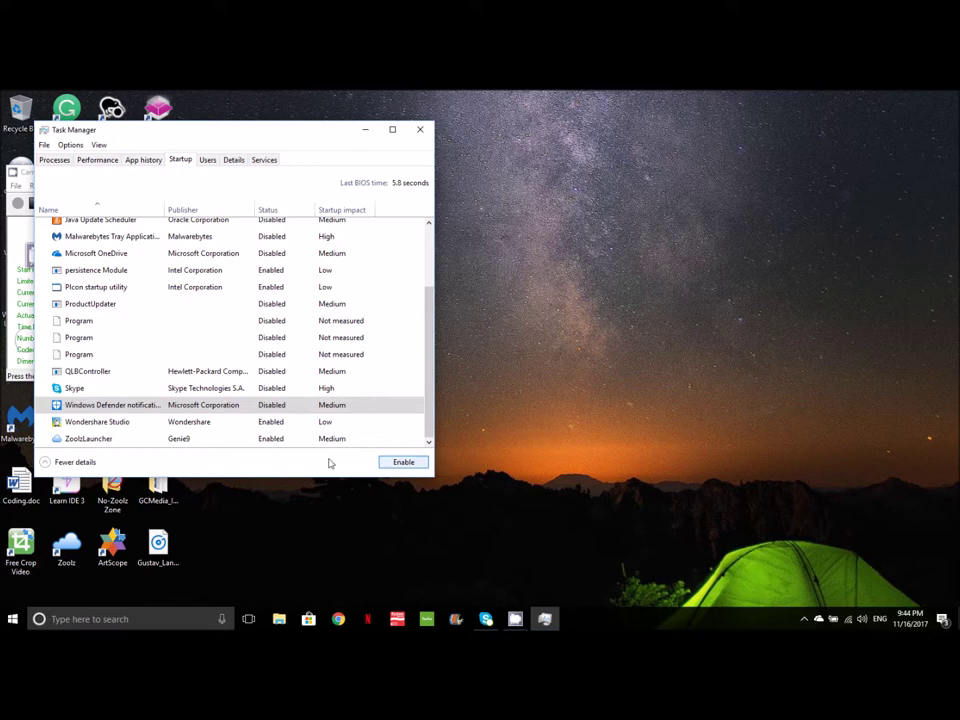
Disable Wondershare Studio and ZoolzLauncher at startup.
{"action": "left_click", "coordinate": [296, 430]}
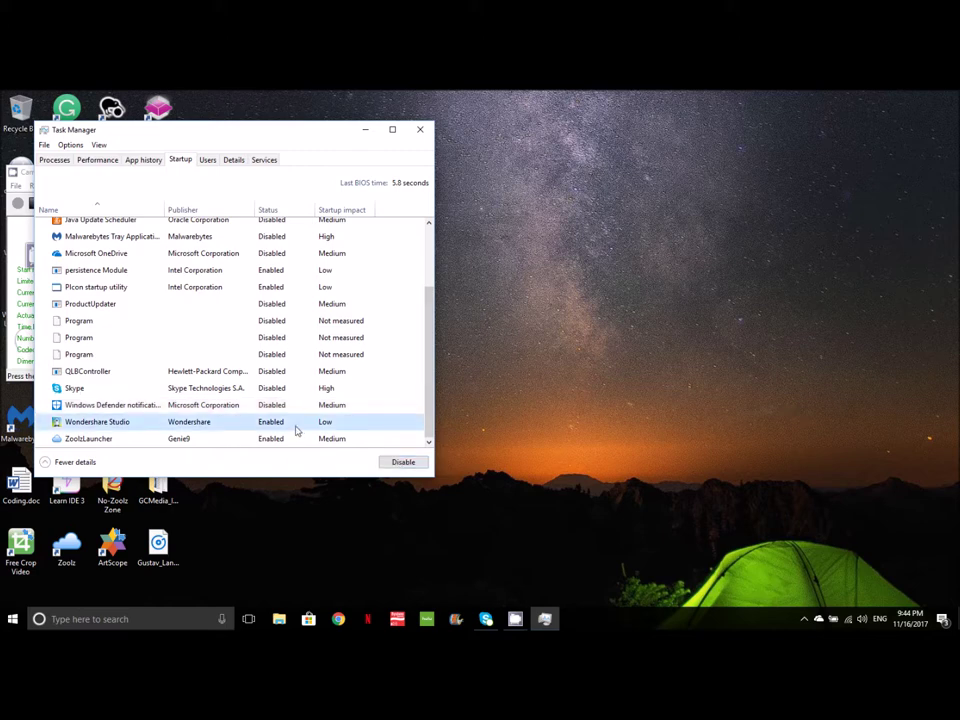
{"action": "left_click", "coordinate": [401, 463]}
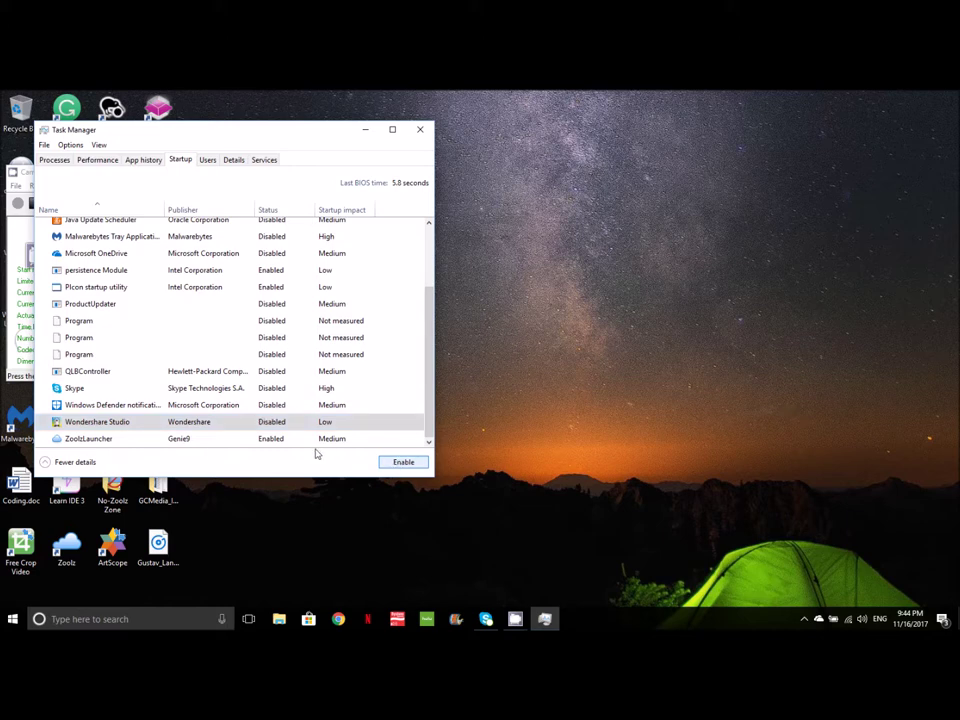
{"action": "left_click", "coordinate": [271, 442]}
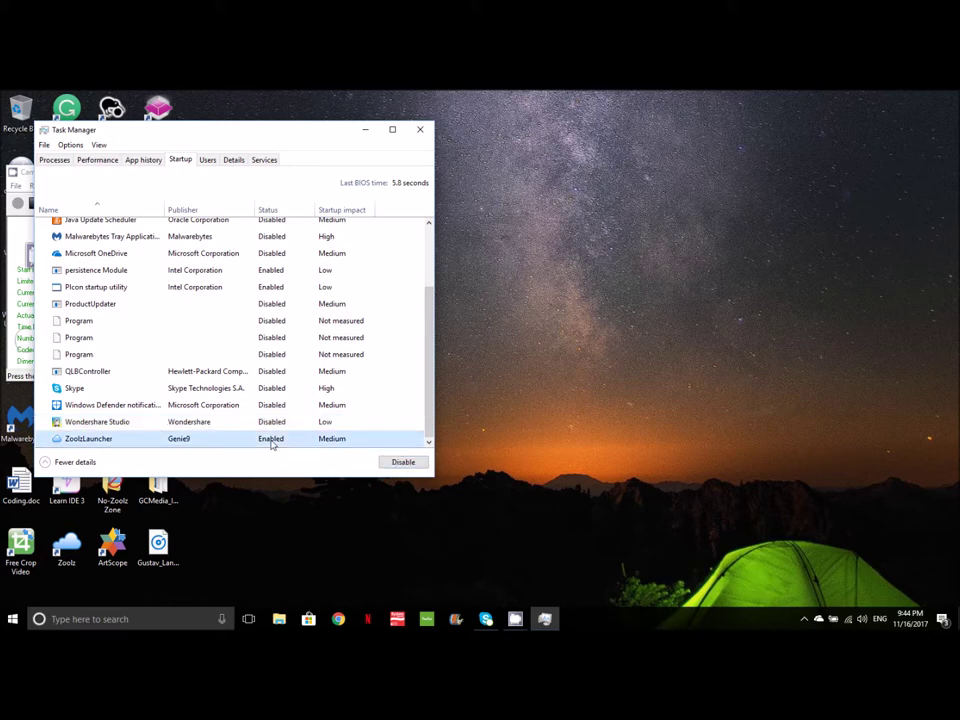
{"action": "left_click", "coordinate": [401, 463]}
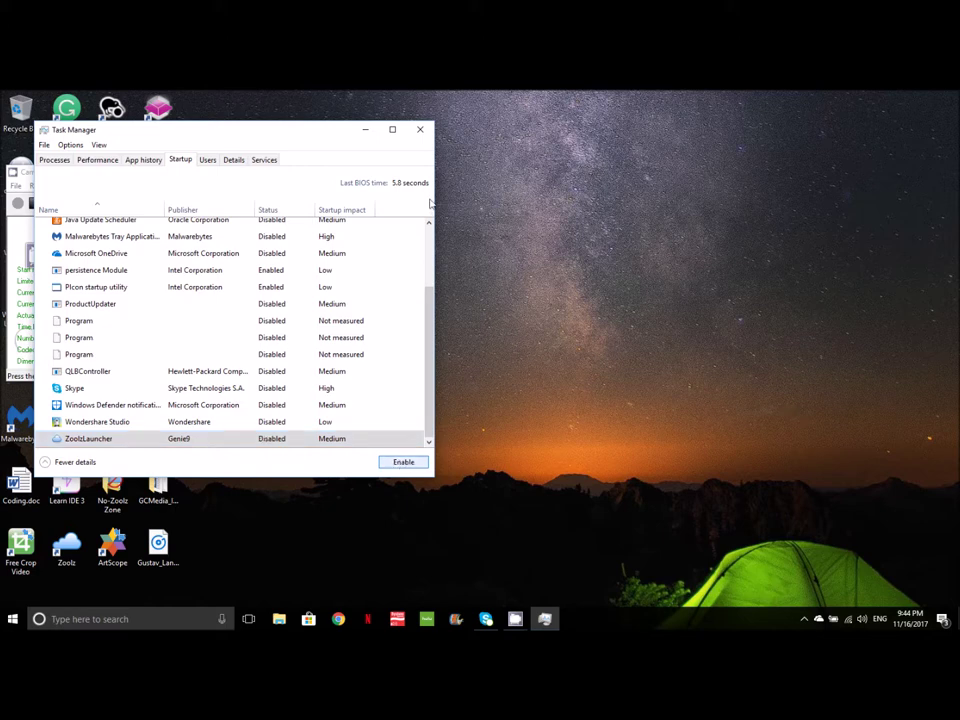
Return to the top of the startup list and close Task Manager.
{"action": "left_click_drag", "start_coordinate": [437, 352], "coordinate": [429, 350]}
{"action": "scroll", "coordinate": [417, 259], "scroll_direction": "up", "scroll_amount": 1}
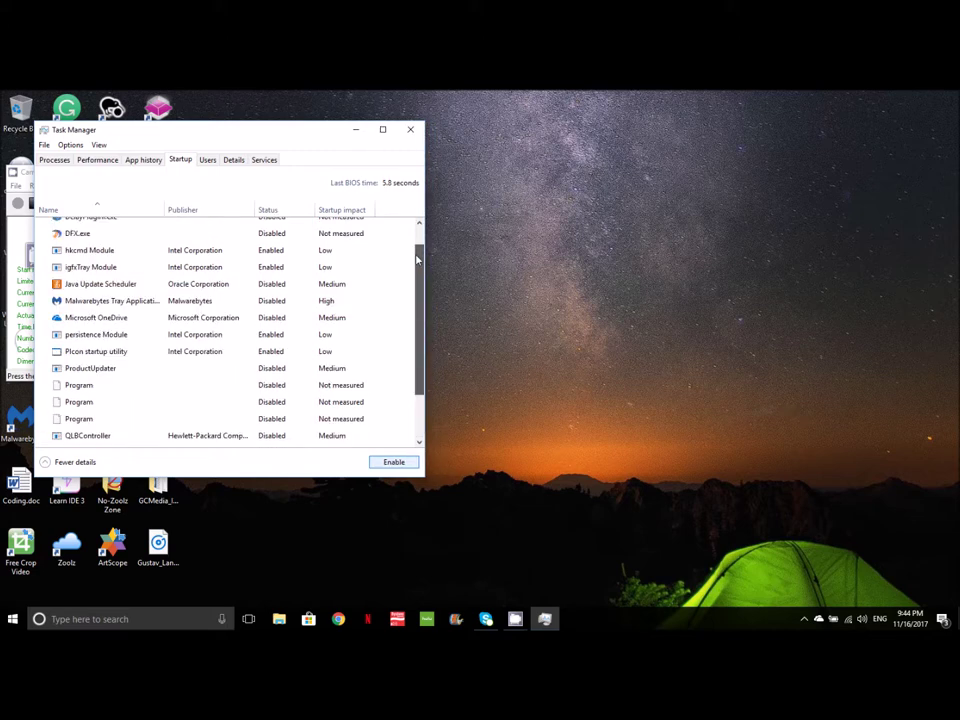
{"action": "scroll", "coordinate": [417, 259], "scroll_direction": "up", "scroll_amount": 1}
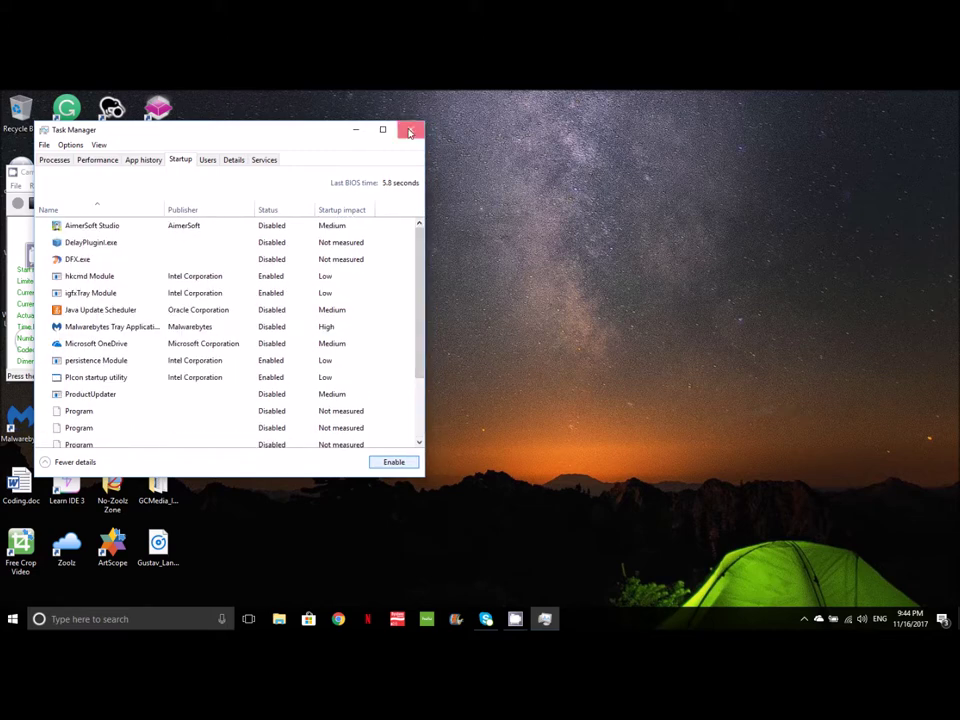
{"action": "left_click", "coordinate": [409, 132]}
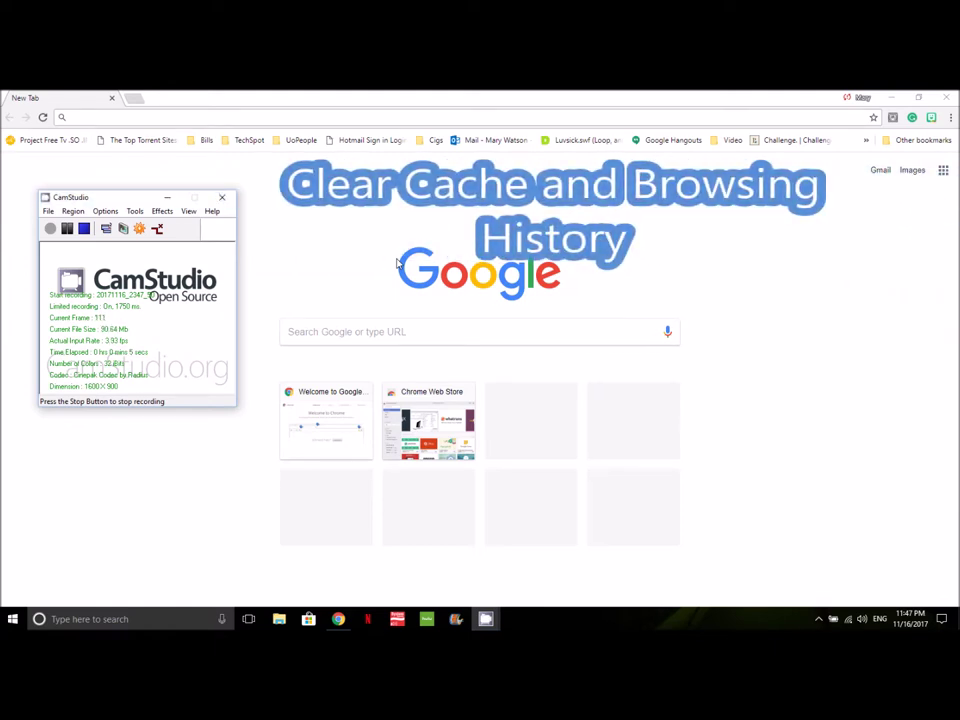
Open Chrome's main ⋮ menu from the New Tab page.
{"action": "left_click", "coordinate": [951, 118]}
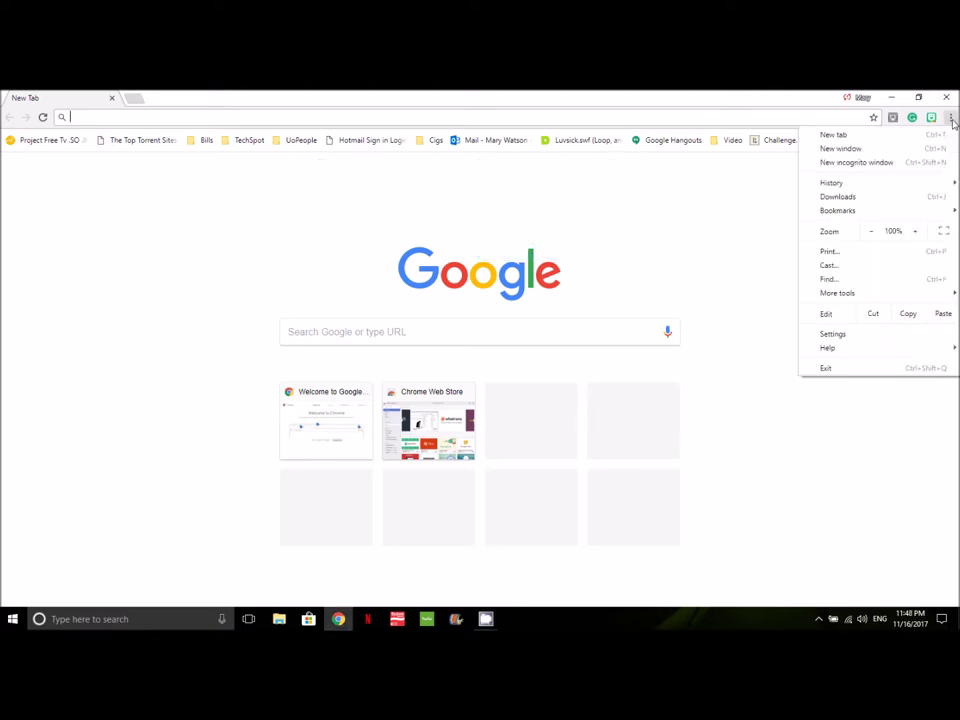
Go to Chrome's History page and open Clear browsing data from its sidebar.
{"action": "mouse_move", "coordinate": [875, 189]}
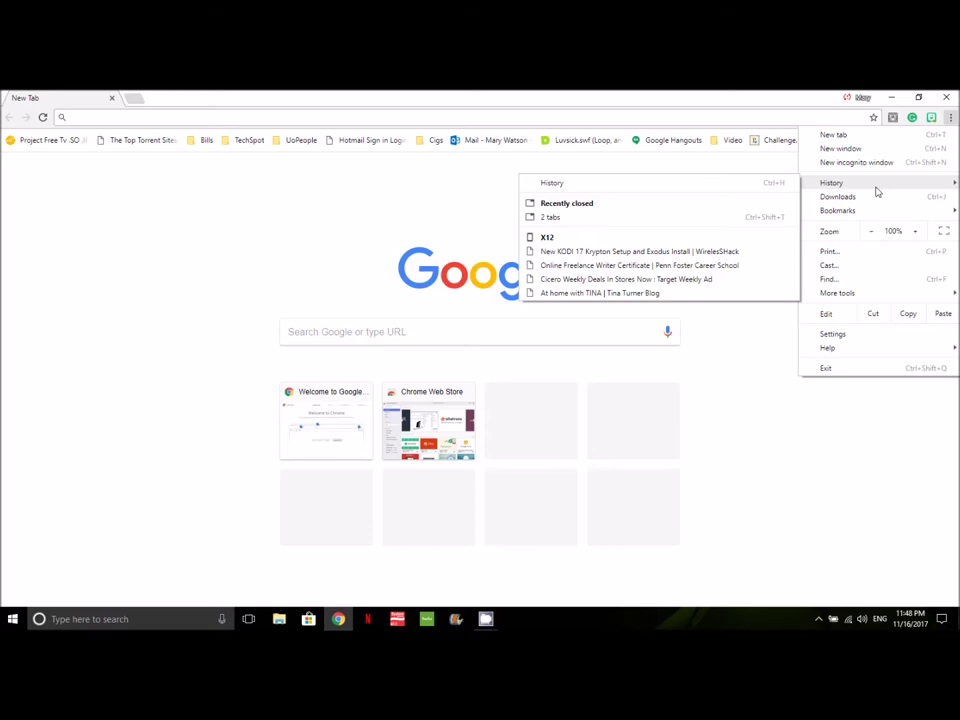
{"action": "left_click", "coordinate": [788, 184]}
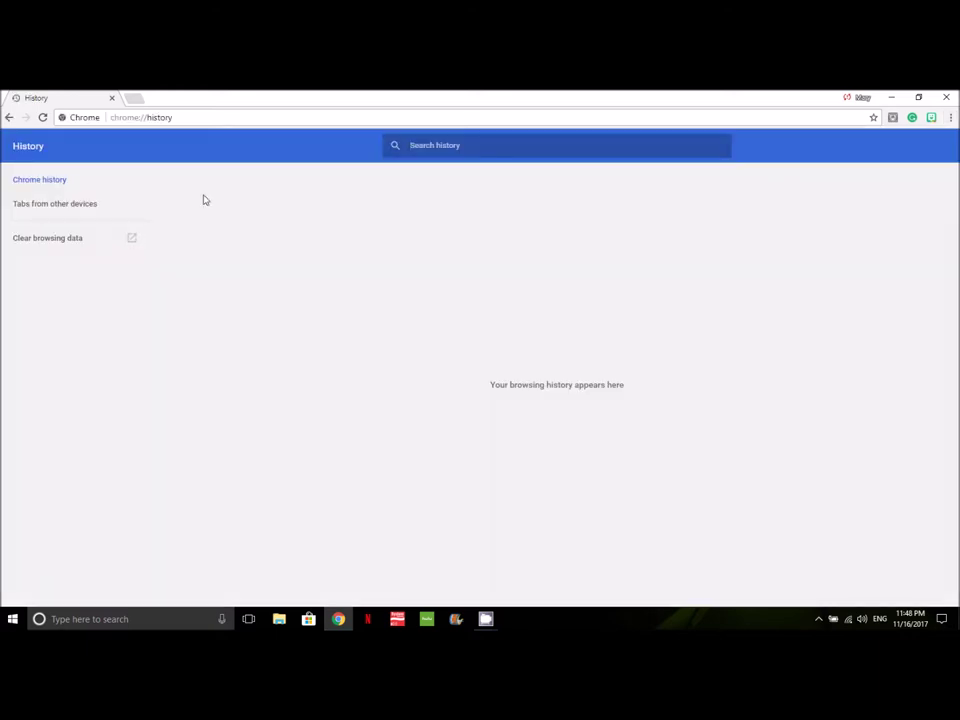
{"action": "left_click", "coordinate": [66, 239]}
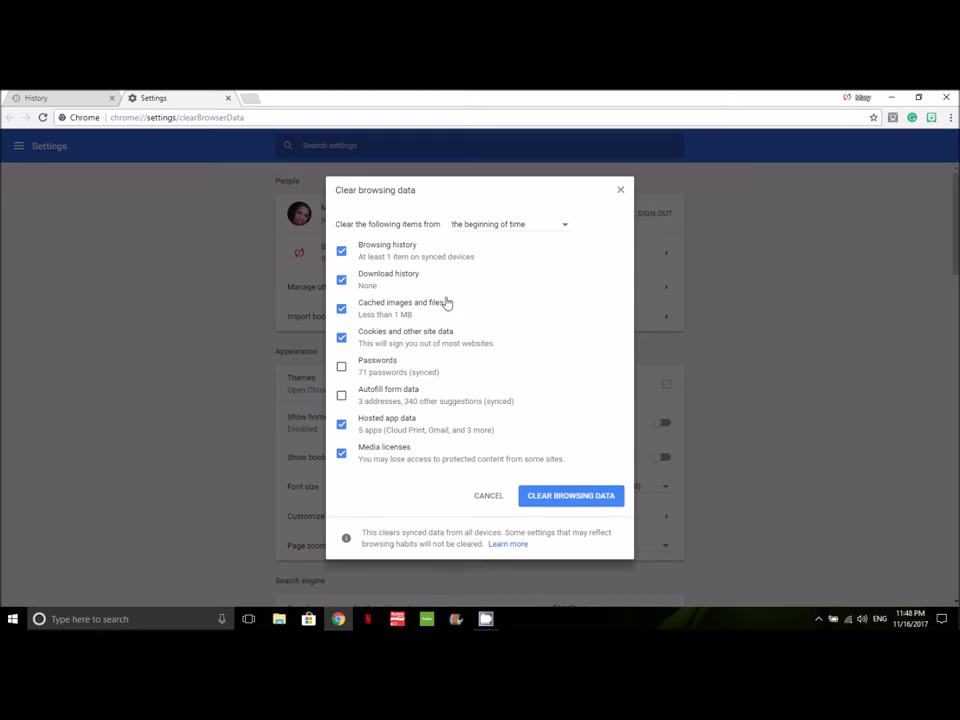
Keep the 'beginning of time' range, clear the ticked browsing data, and minimize Chrome.
{"action": "left_click", "coordinate": [566, 229]}
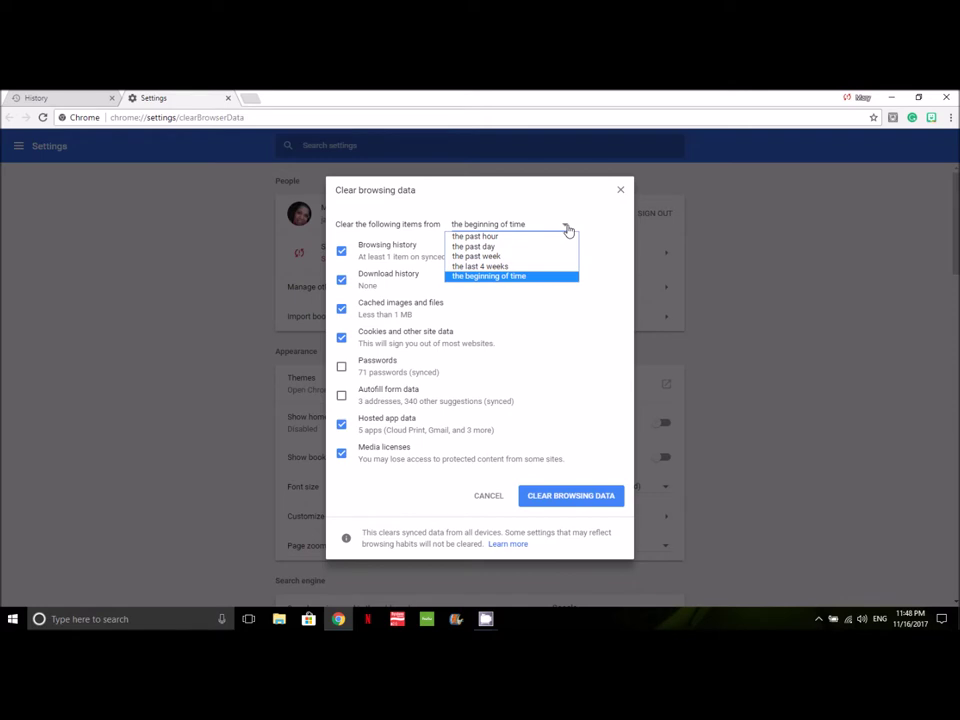
{"action": "left_click", "coordinate": [567, 230]}
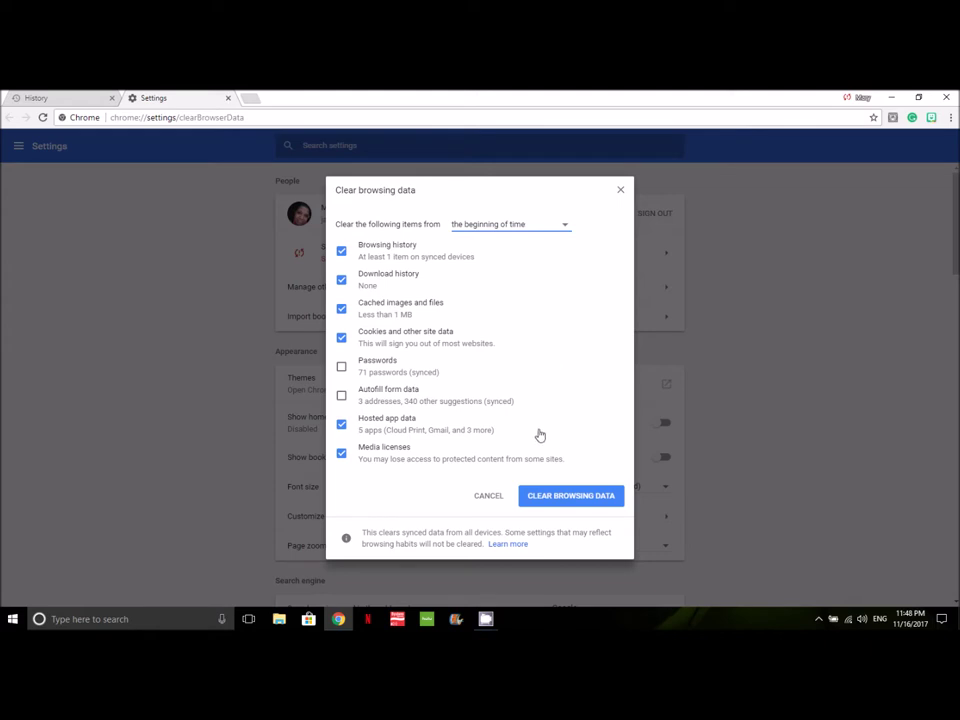
{"action": "left_click", "coordinate": [586, 501]}
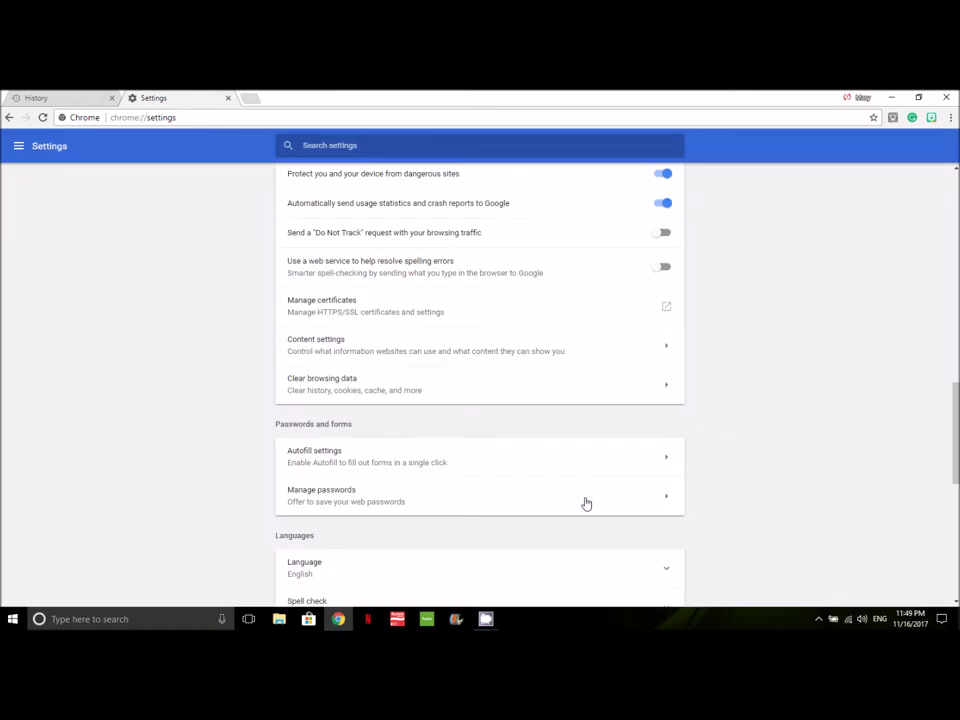
{"action": "mouse_move", "coordinate": [553, 576]}
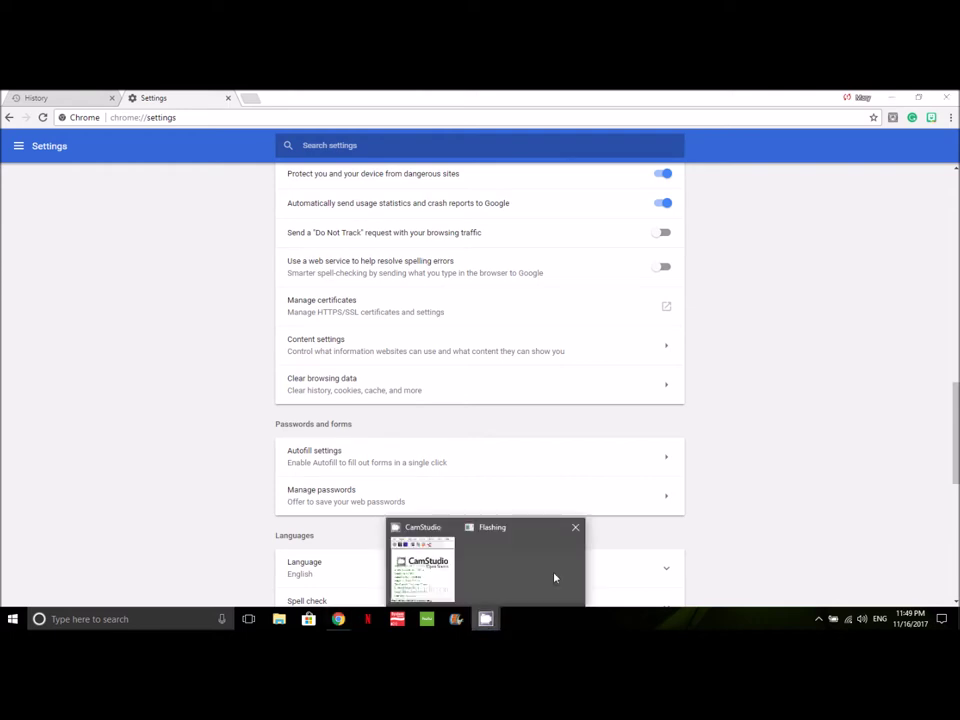
{"action": "left_click", "coordinate": [917, 97]}
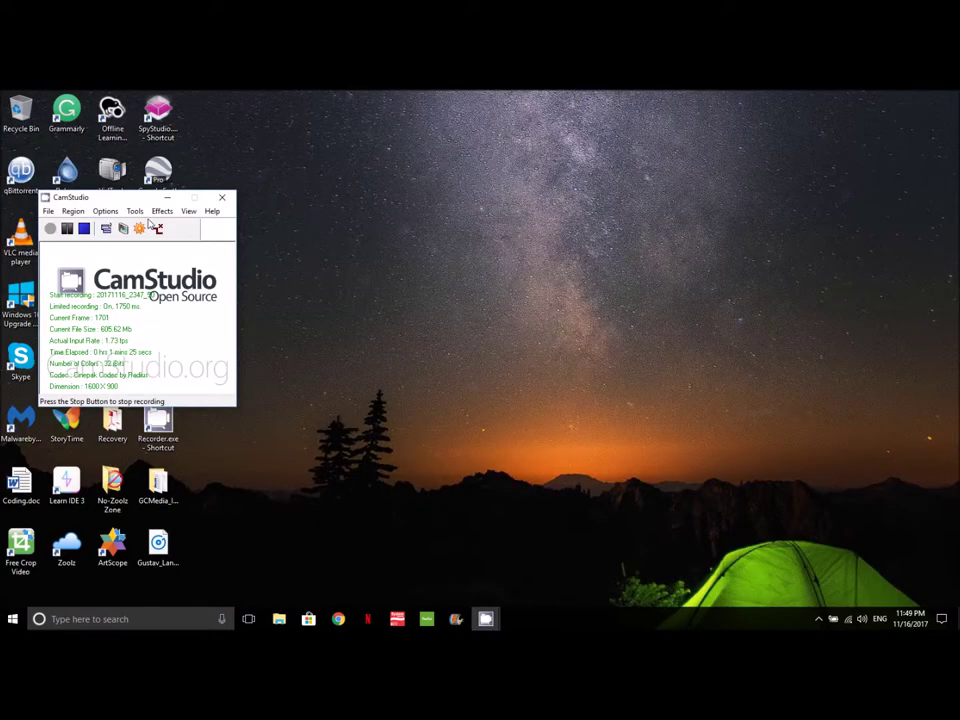
{"action": "left_click", "coordinate": [155, 227]}
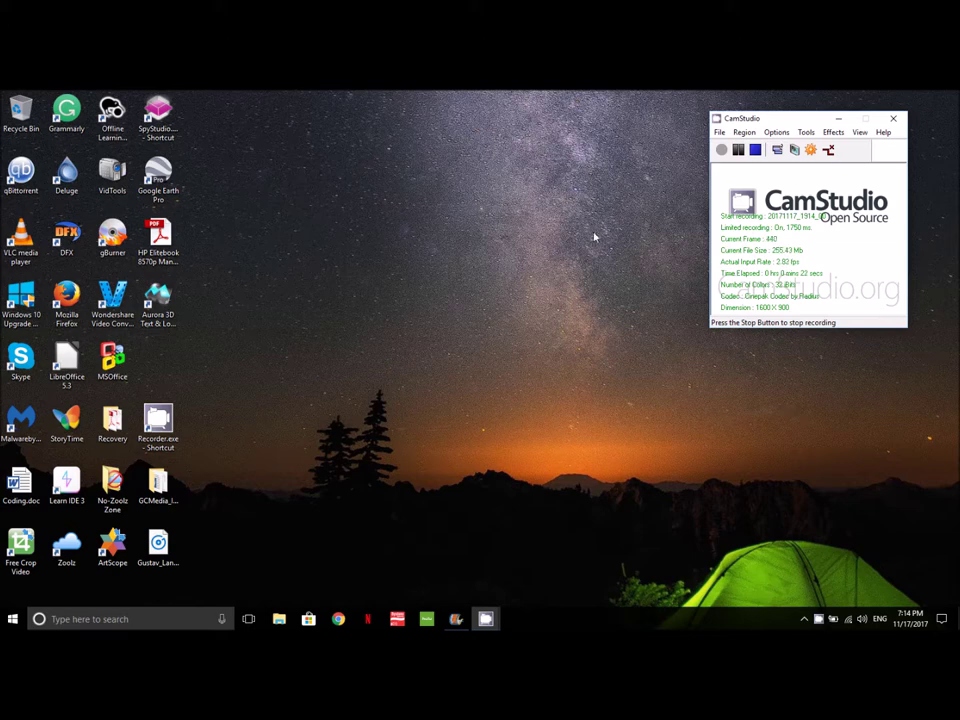
Search Windows for 'disk' and launch Disk Cleanup for drive C:.
{"action": "left_click", "coordinate": [140, 619]}
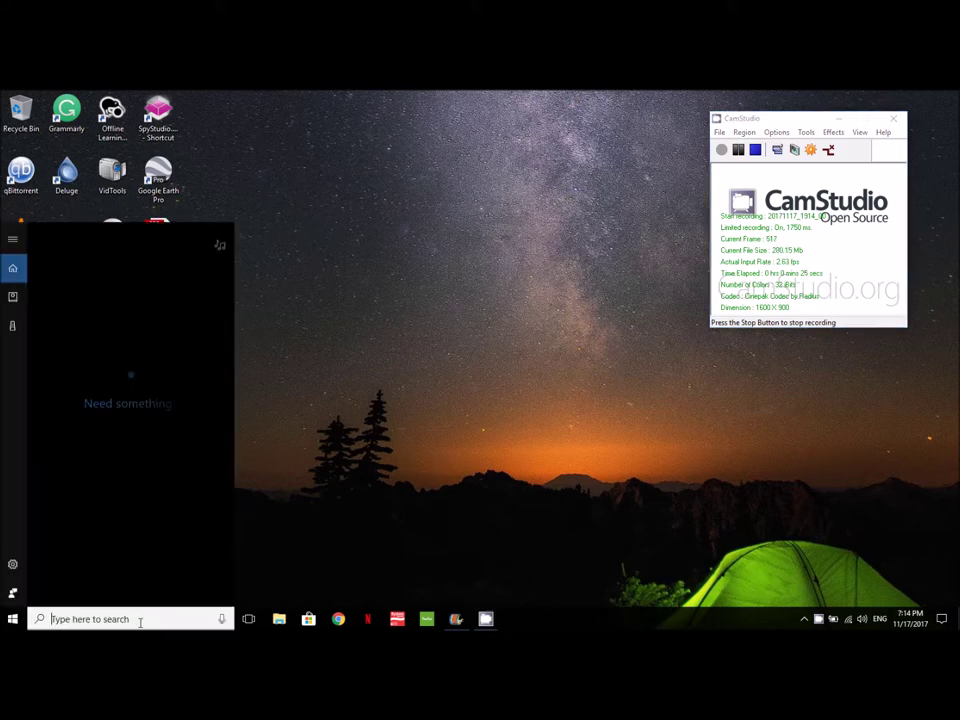
{"action": "type", "text": "disk"}
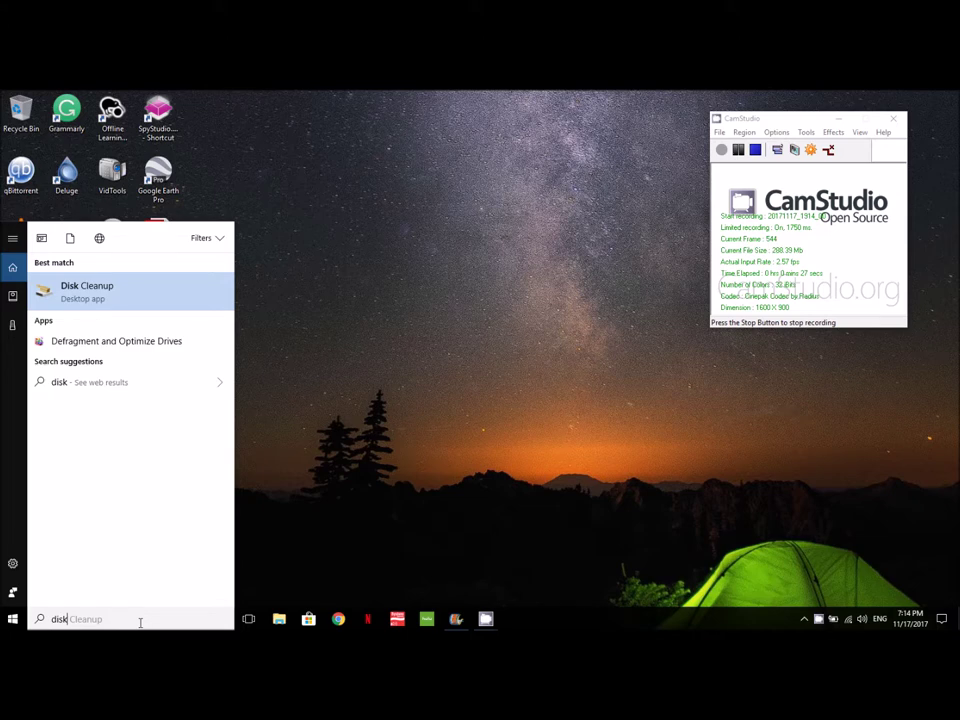
{"action": "left_click", "coordinate": [87, 288]}
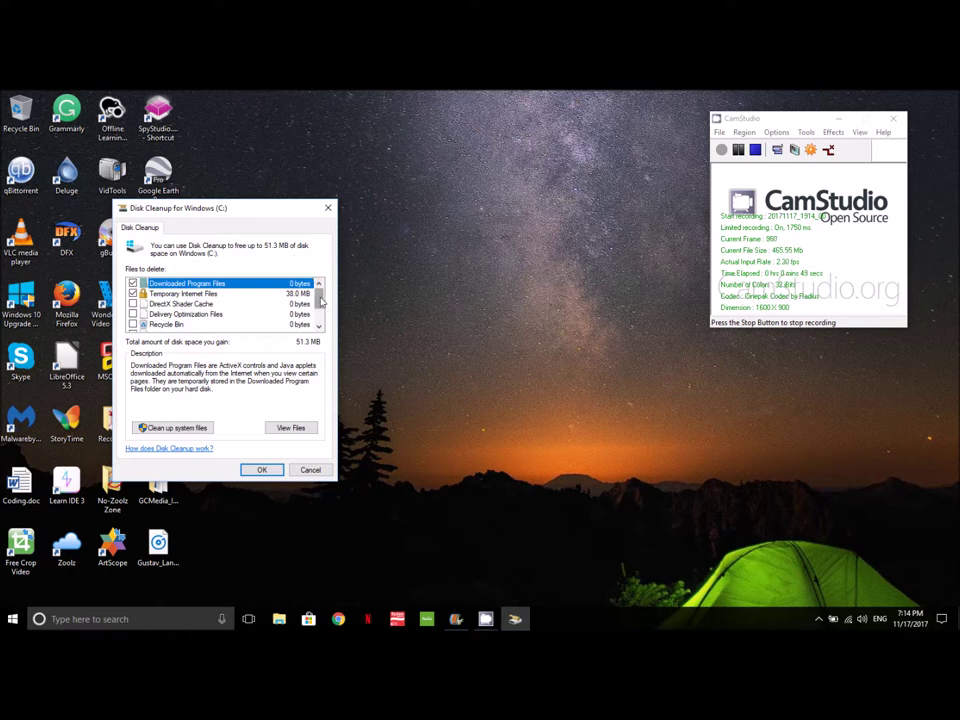
Tick User file history, Recycle Bin and Delivery Optimization Files, then start the cleanup.
{"action": "left_click_drag", "start_coordinate": [321, 301], "coordinate": [317, 321]}
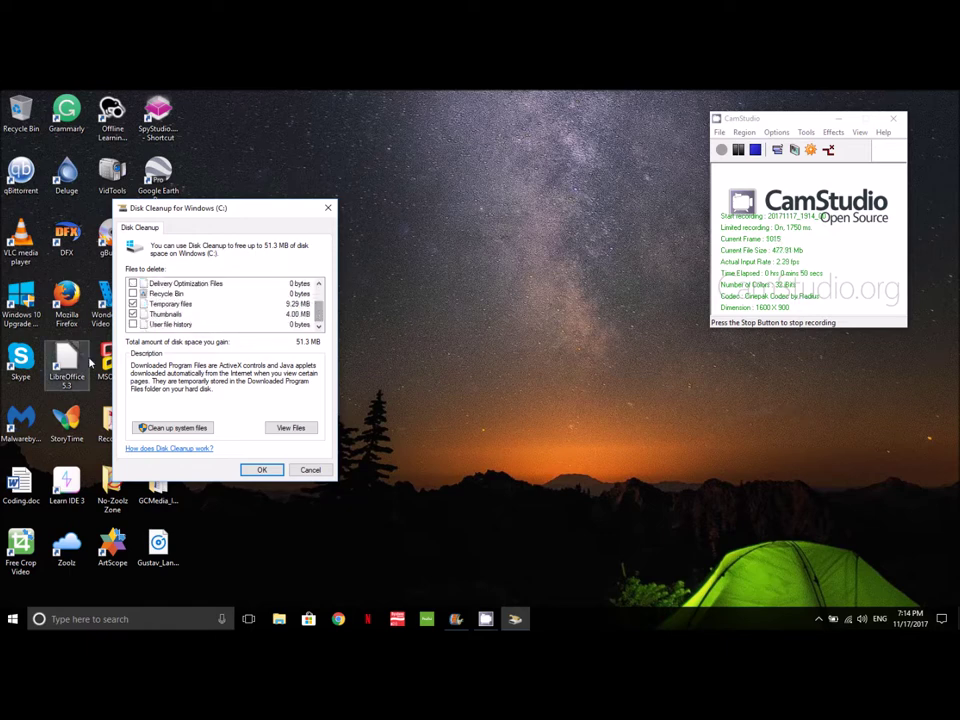
{"action": "left_click", "coordinate": [133, 324]}
{"action": "left_click", "coordinate": [133, 293]}
{"action": "left_click", "coordinate": [133, 283]}
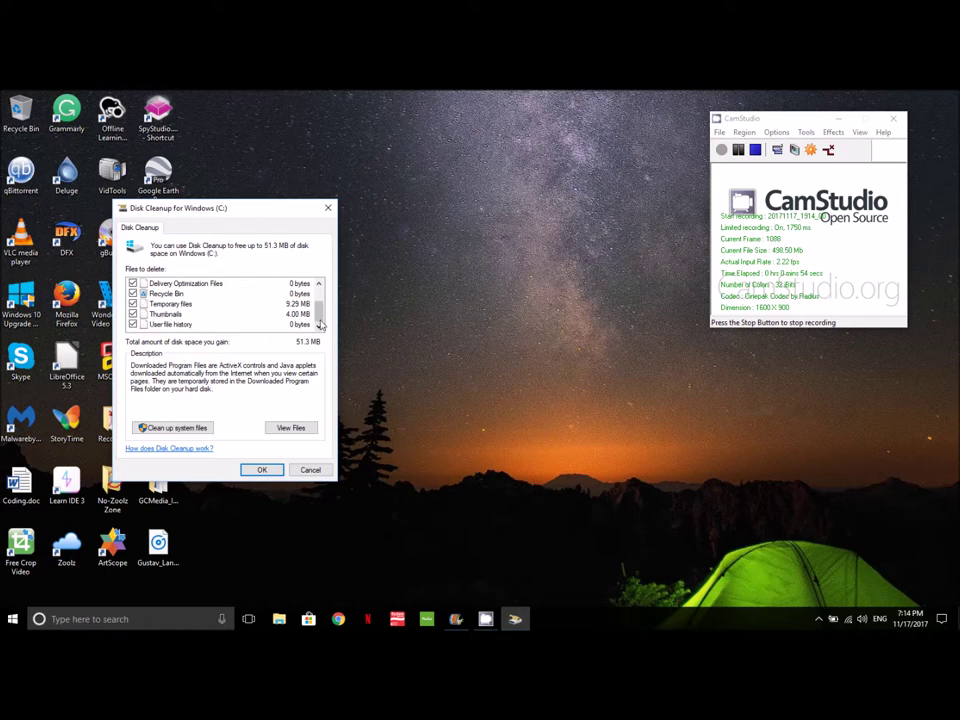
{"action": "left_click_drag", "start_coordinate": [321, 324], "coordinate": [322, 291]}
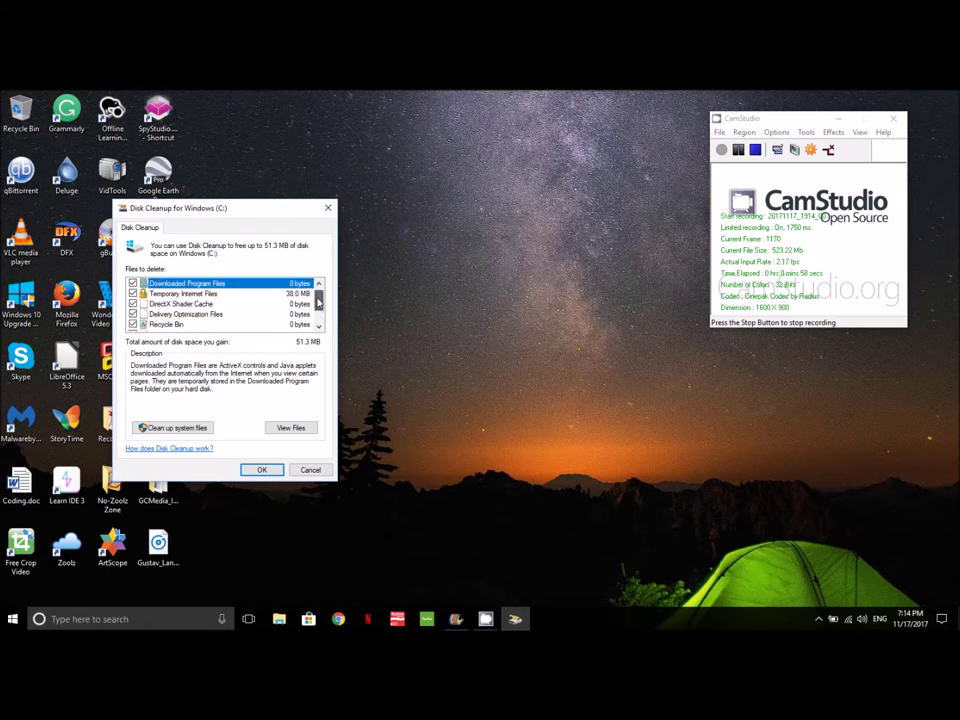
{"action": "scroll", "coordinate": [314, 291], "scroll_direction": "down", "scroll_amount": 3}
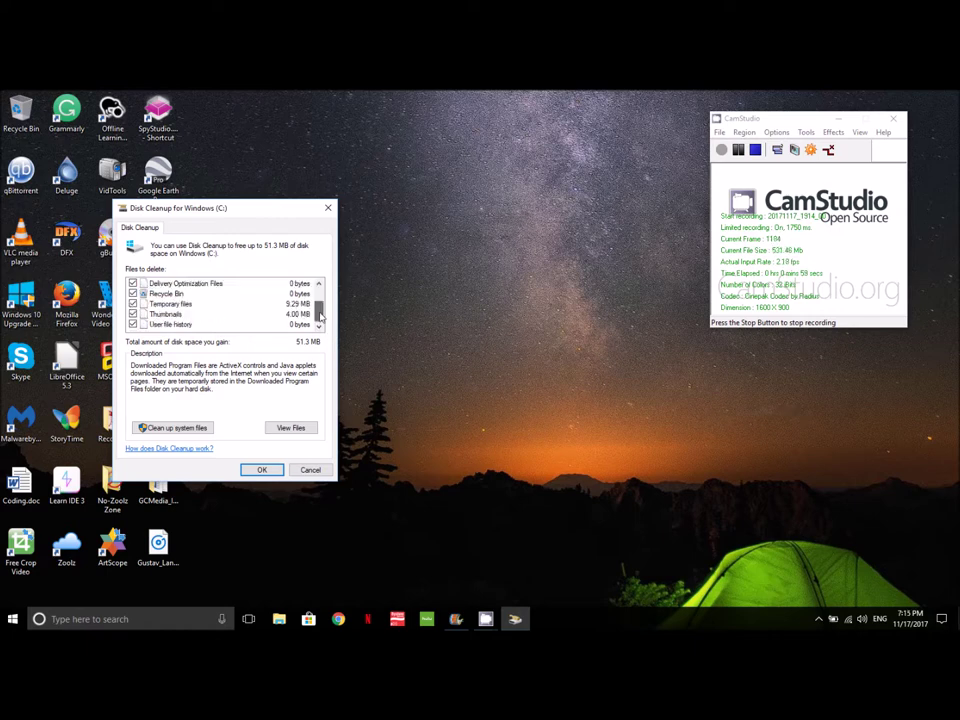
{"action": "left_click", "coordinate": [270, 467]}
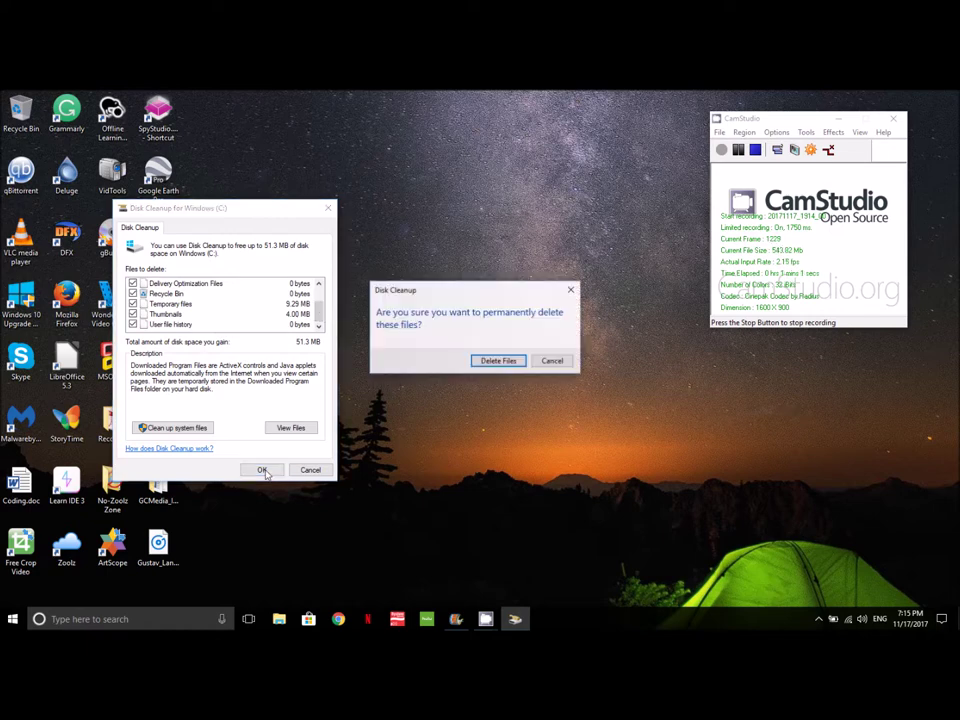
Confirm permanently deleting the marked files from drive C:.
{"action": "left_click", "coordinate": [492, 361]}
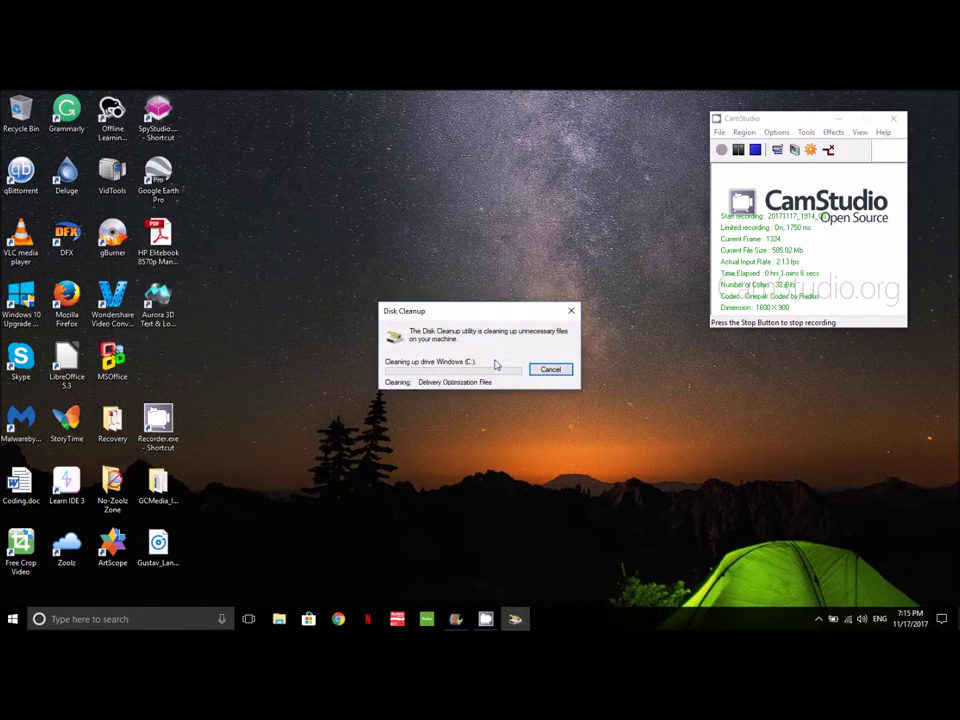